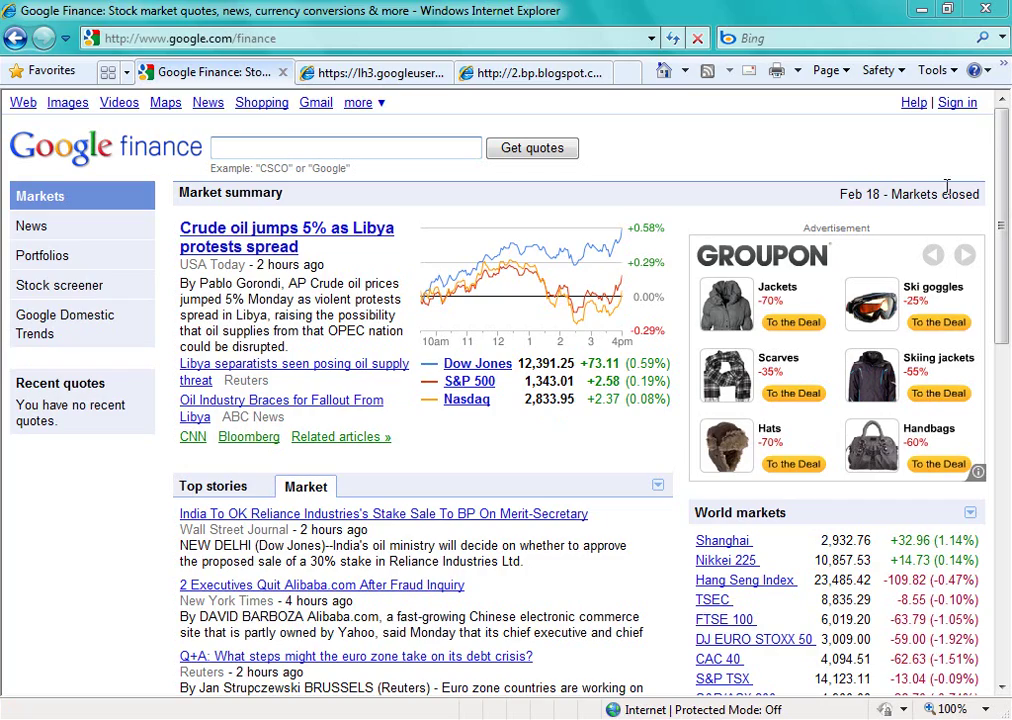
Look over the Google Finance home page, including the market summary, the market date, the top stories and the sector summary
drag(1001, 140, 1005, 490)
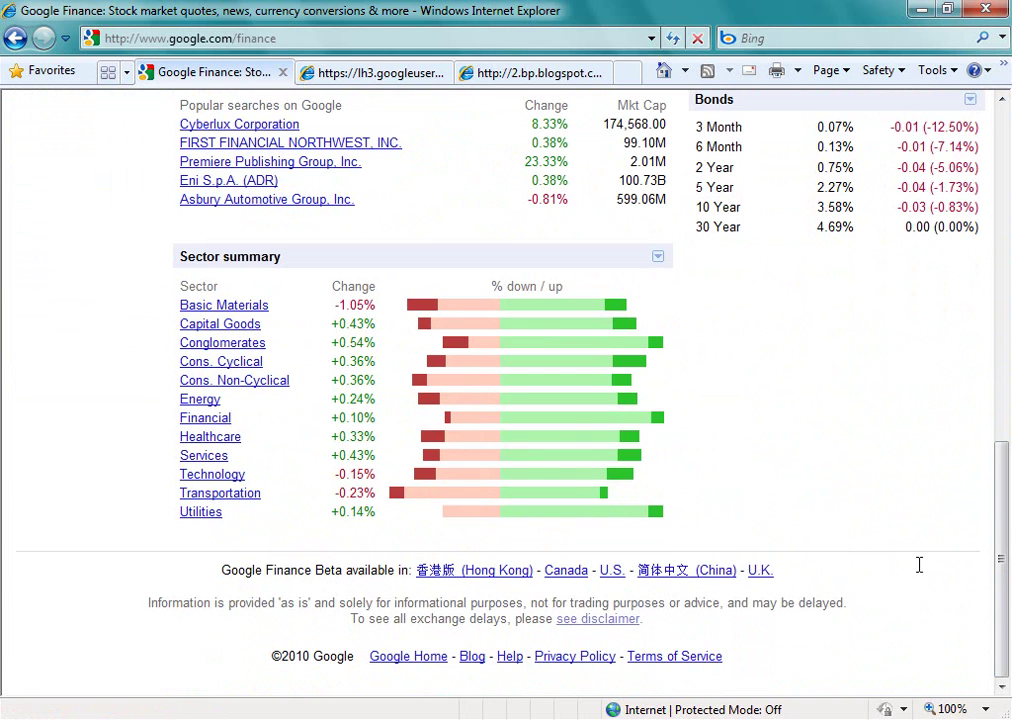
drag(998, 610, 1010, 290)
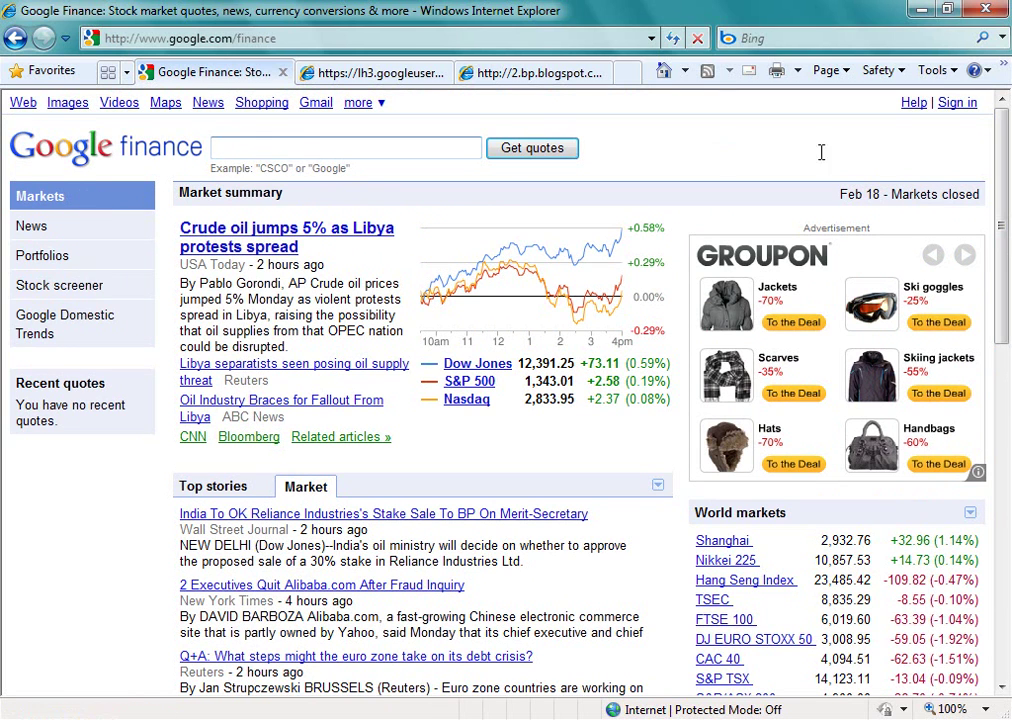
drag(1003, 150, 1008, 190)
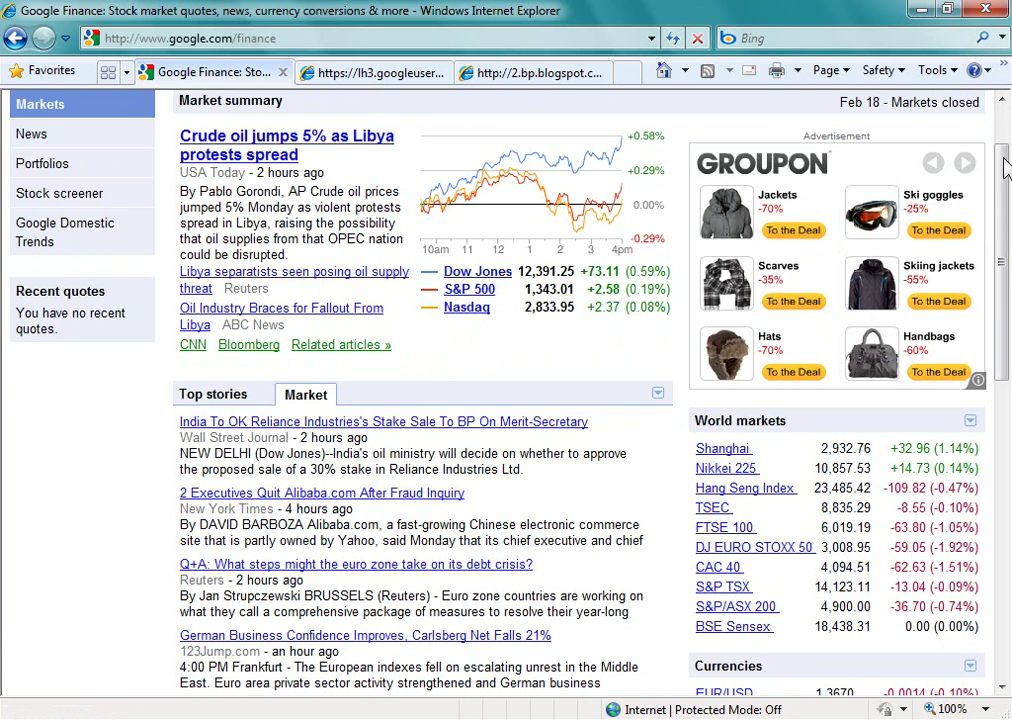
drag(1005, 165, 1005, 161)
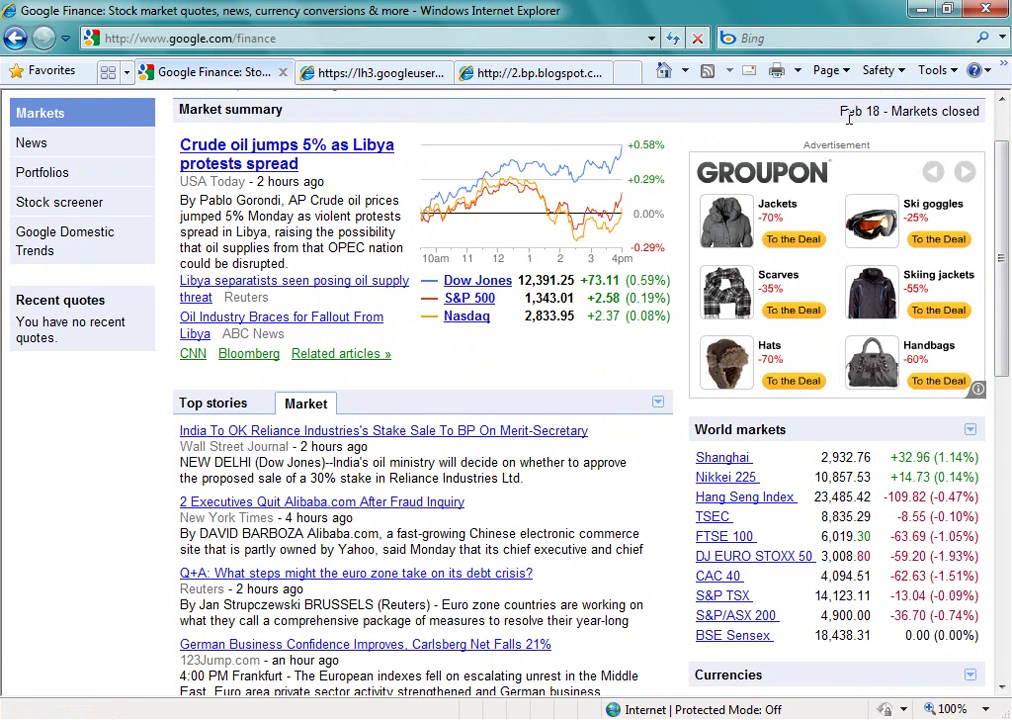
drag(841, 112, 882, 113)
click(815, 111)
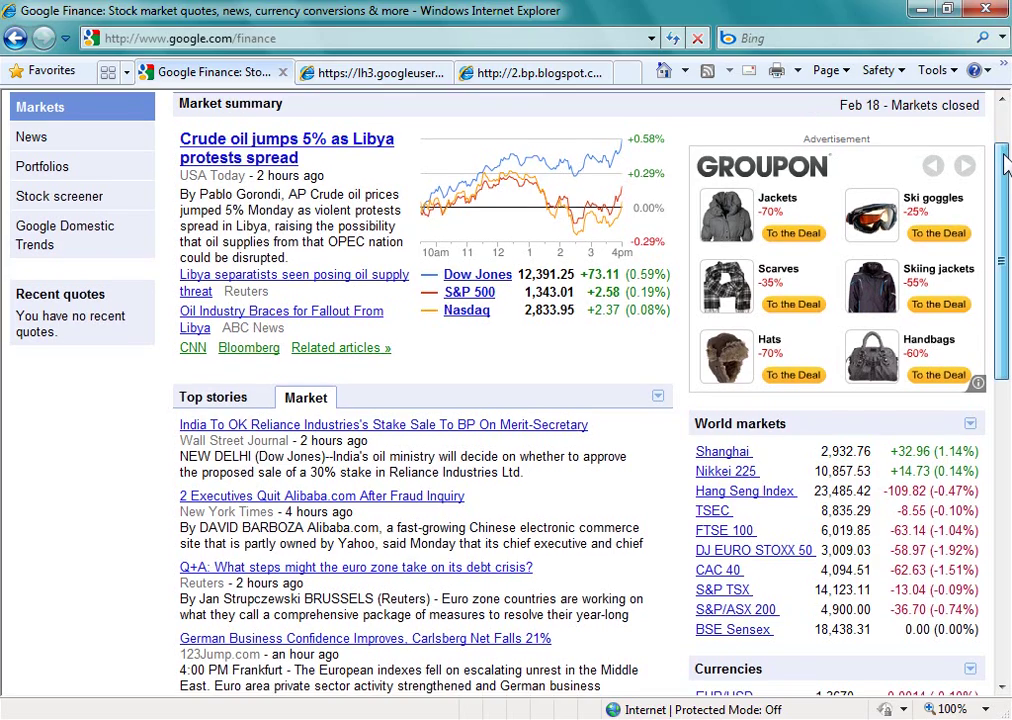
drag(1005, 160, 1005, 240)
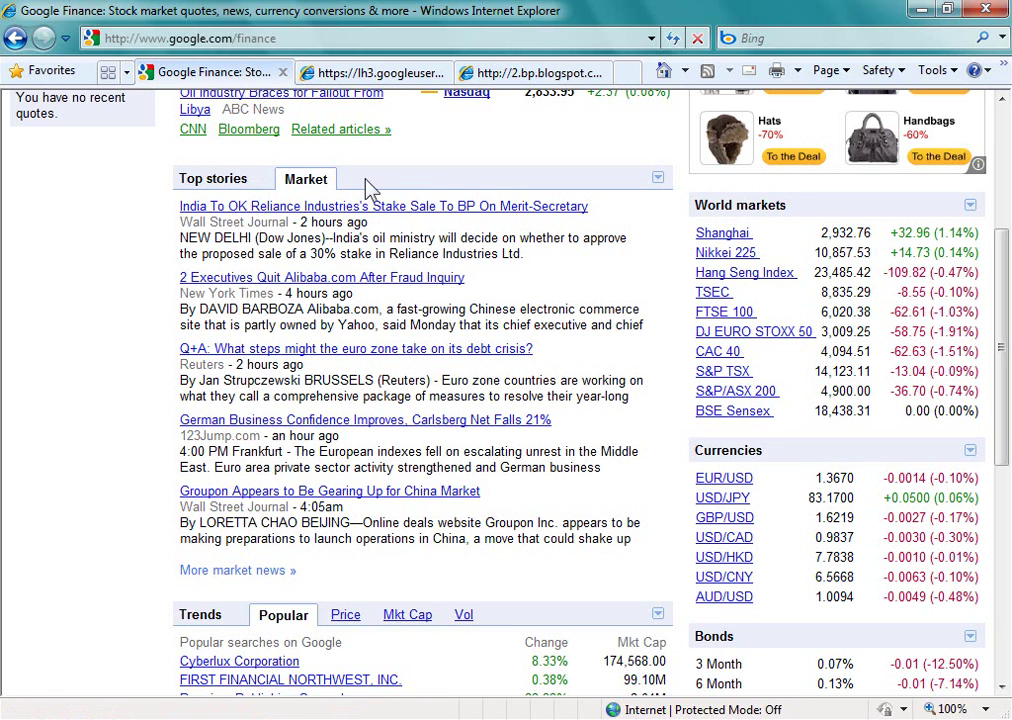
View the CAC 40 quote page from the world markets list and return to the Google Finance home page
scroll(129, 221, down, 2)
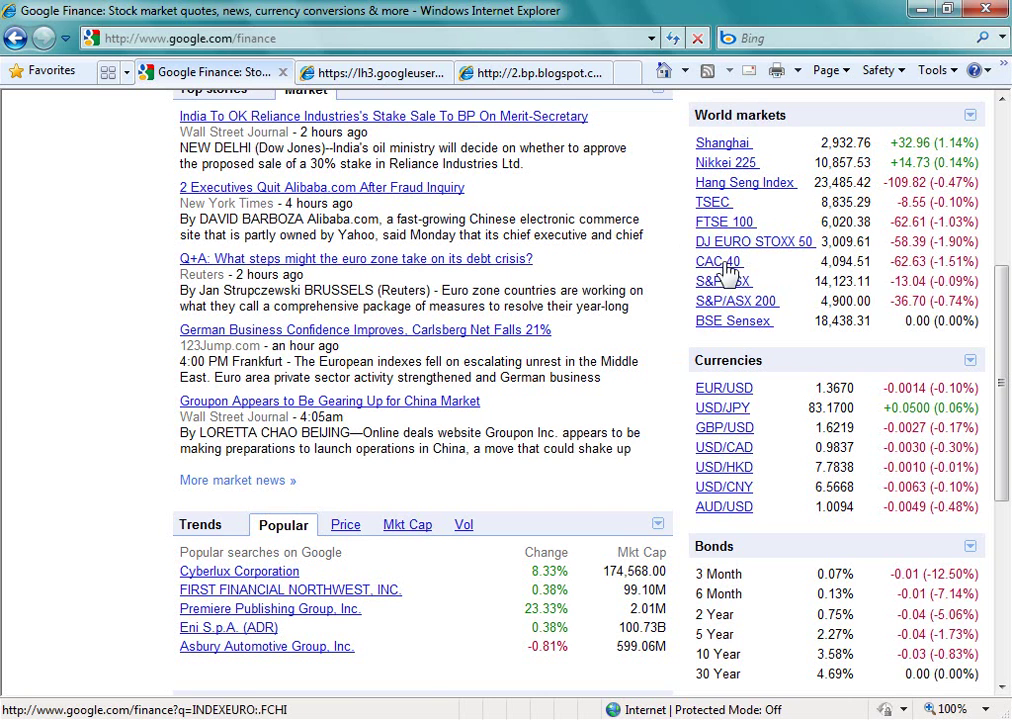
click(729, 266)
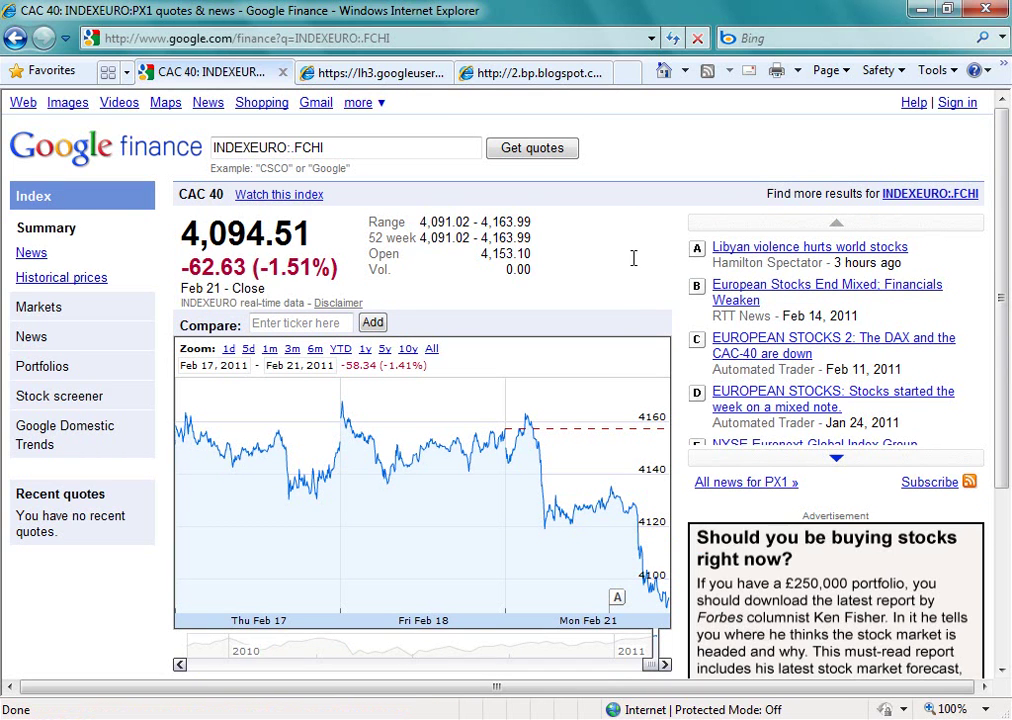
click(13, 40)
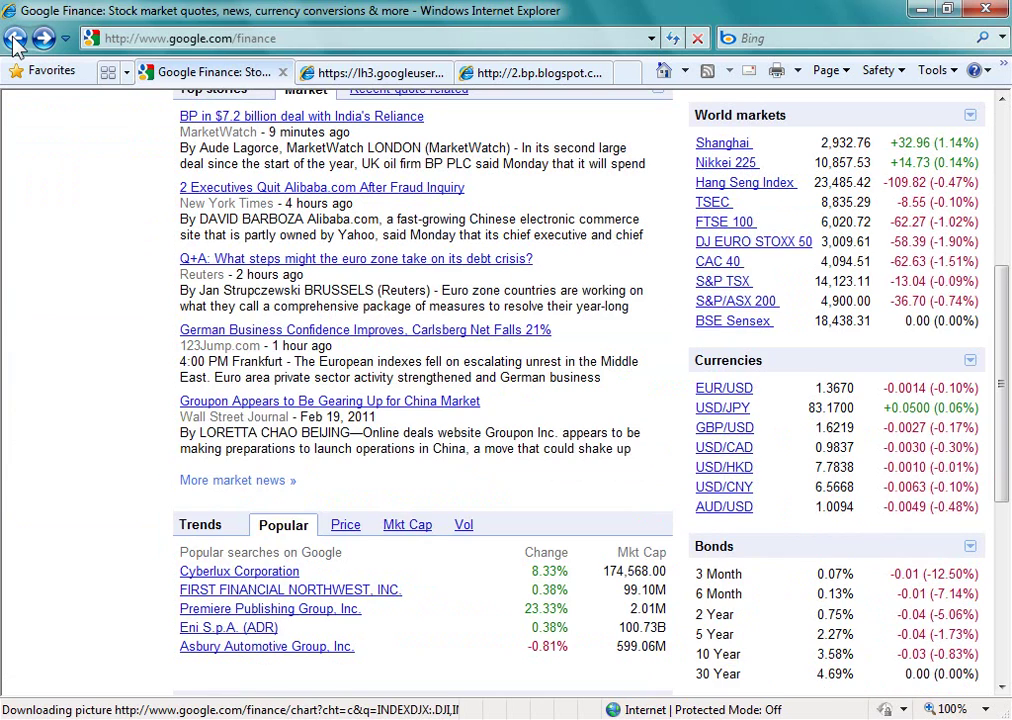
scroll(15, 130, up, 5)
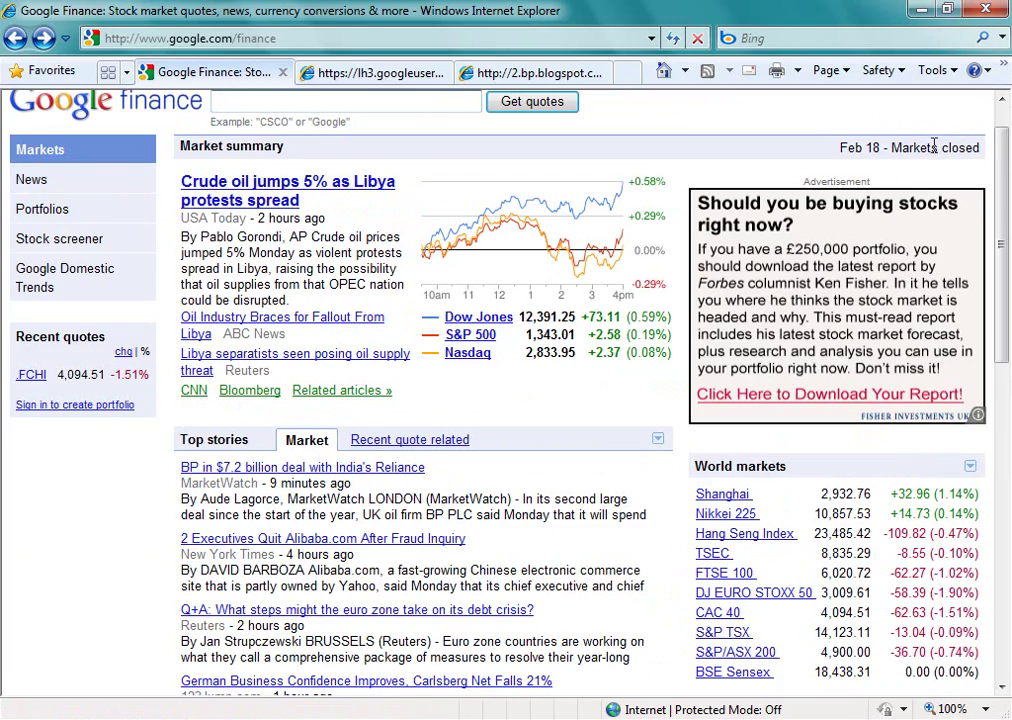
Review the Trends lists by price, market cap, volume and popularity, along with the sector summary below them
drag(1005, 145, 997, 330)
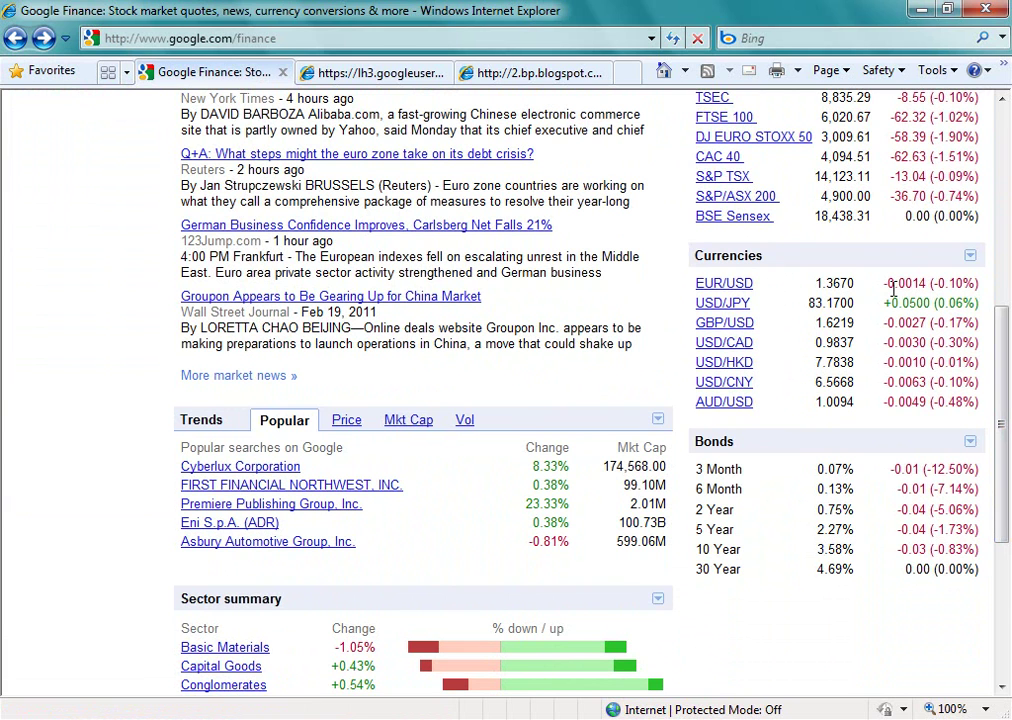
drag(1001, 334, 1003, 368)
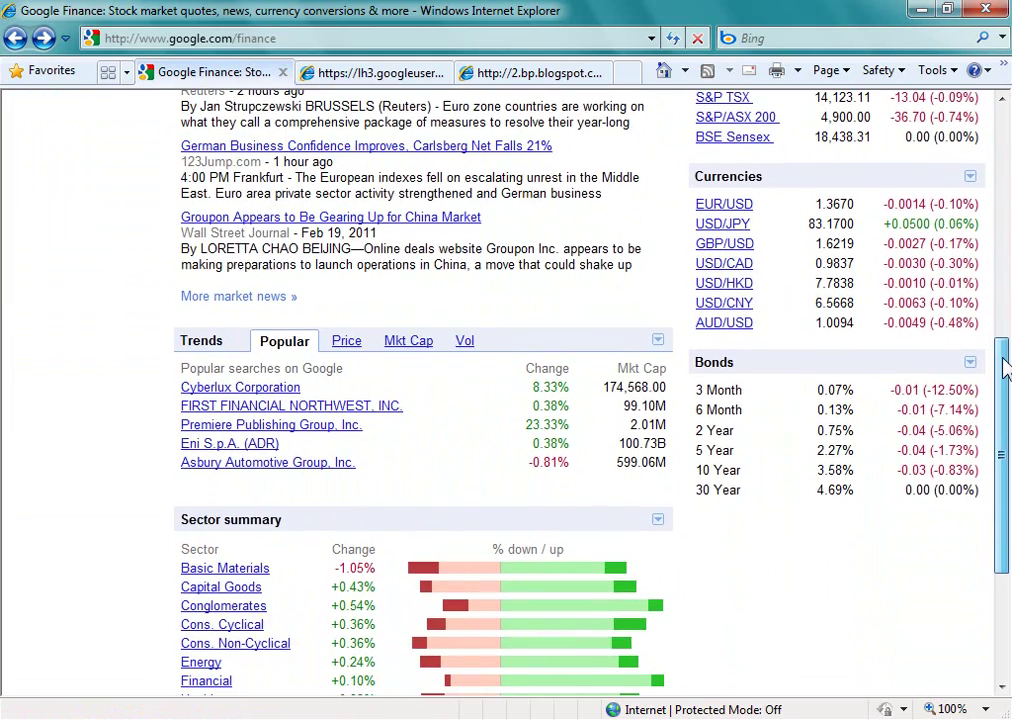
scroll(408, 307, down, 3)
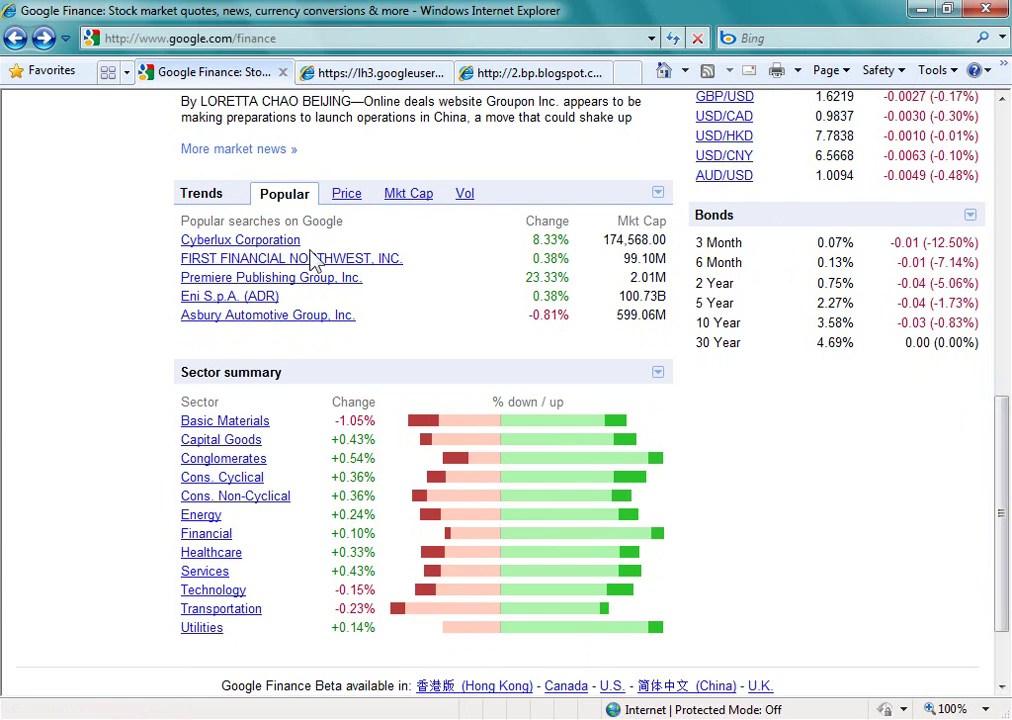
click(357, 201)
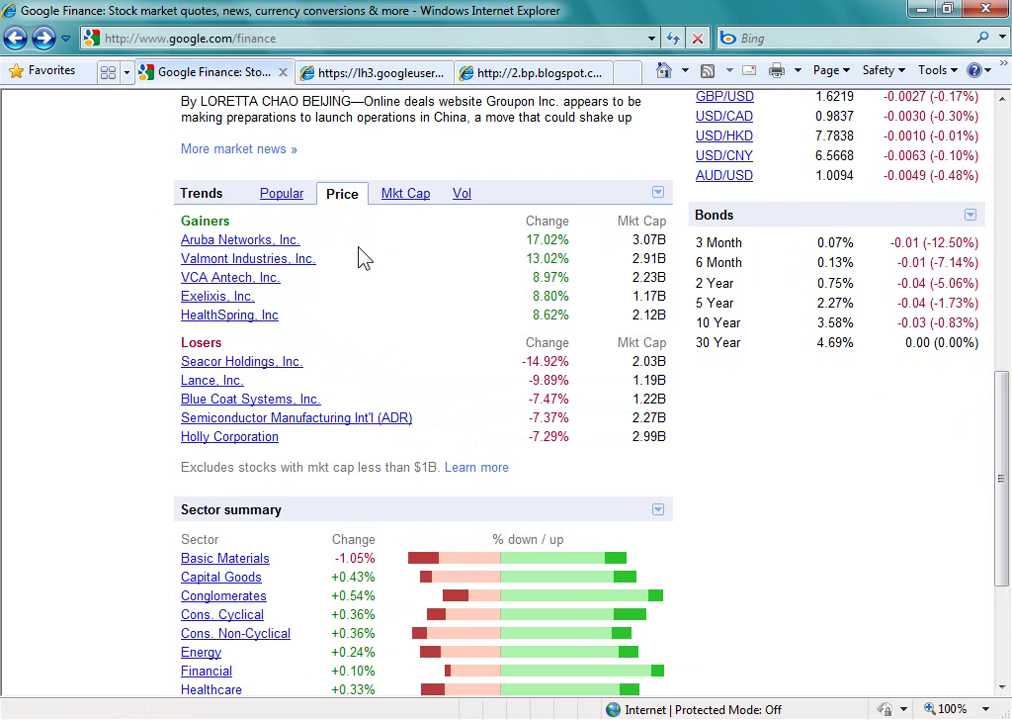
click(419, 202)
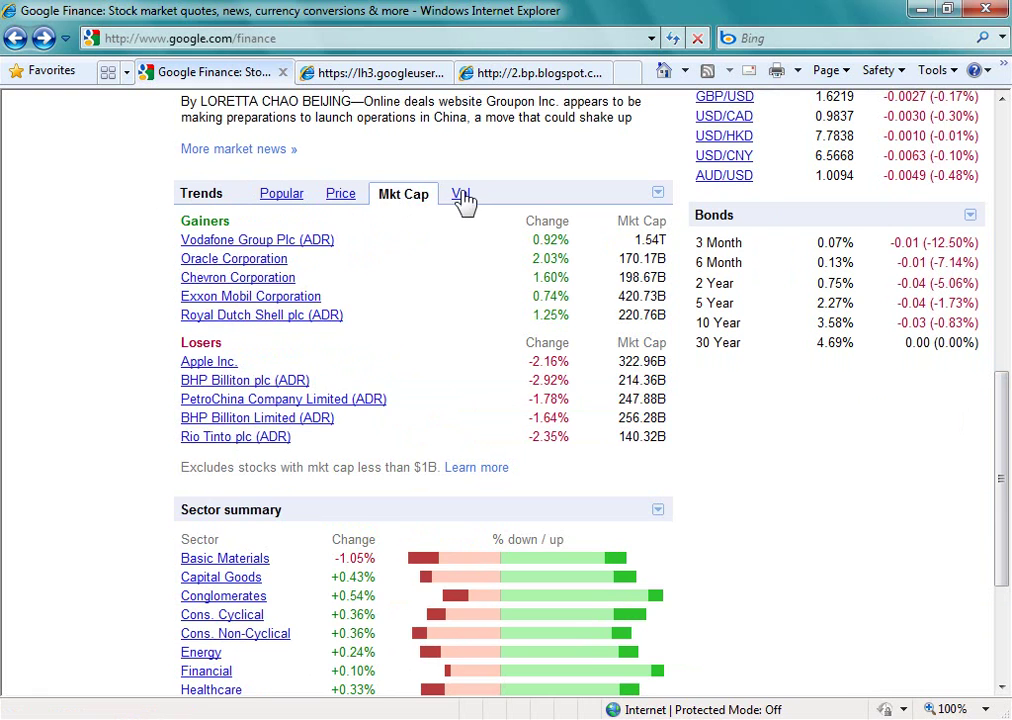
click(461, 197)
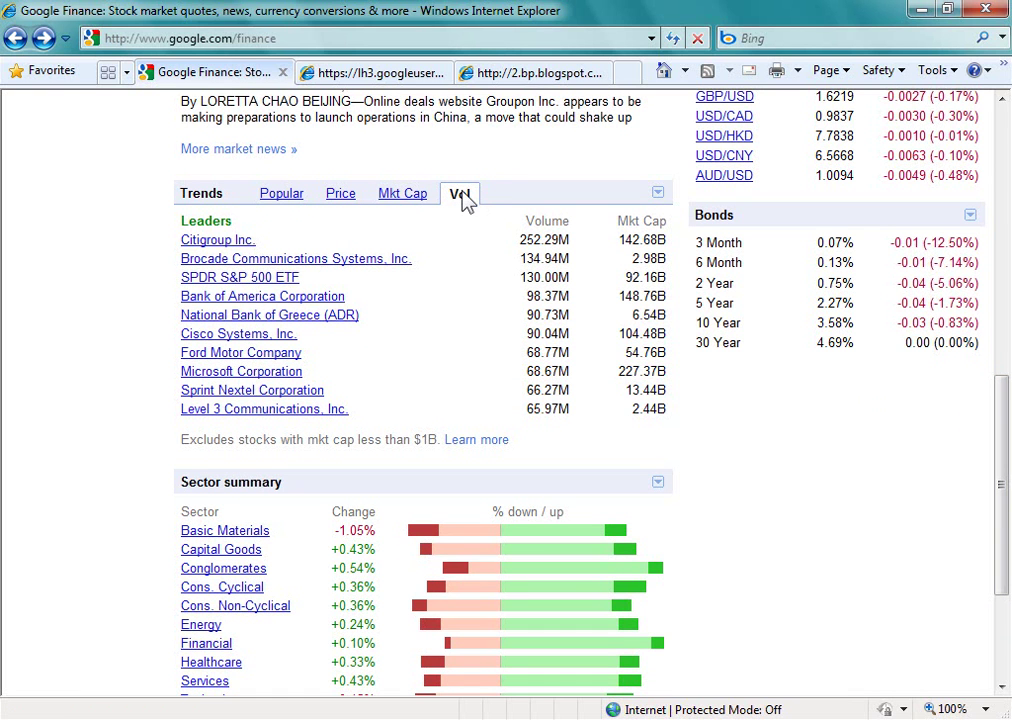
click(289, 196)
scroll(100, 248, down, 2)
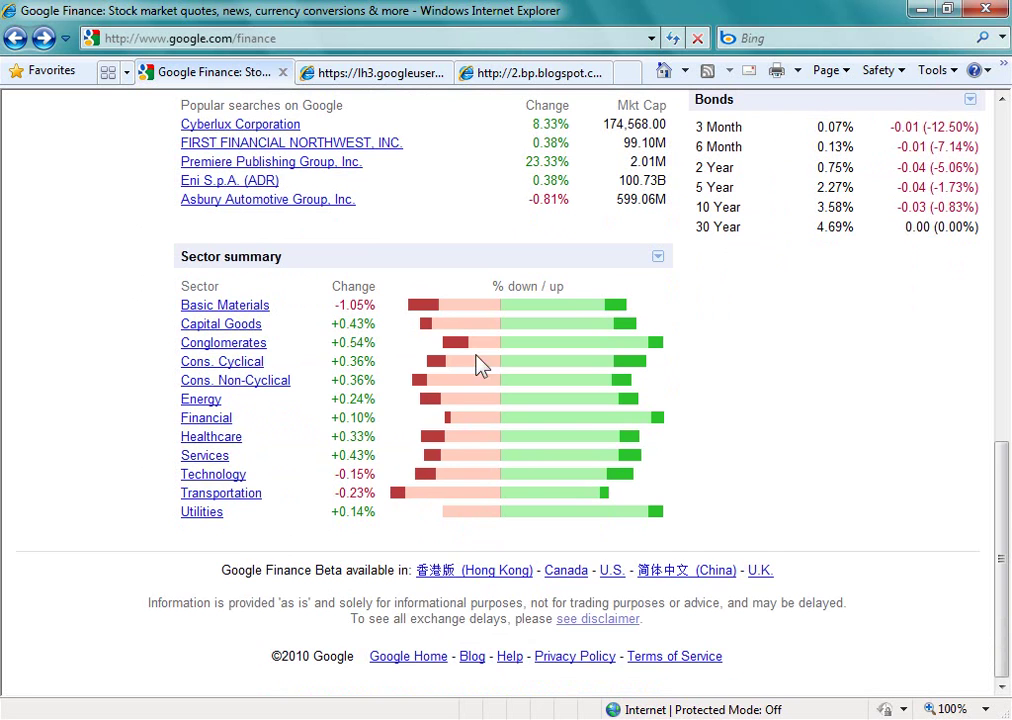
drag(1005, 505, 1010, 160)
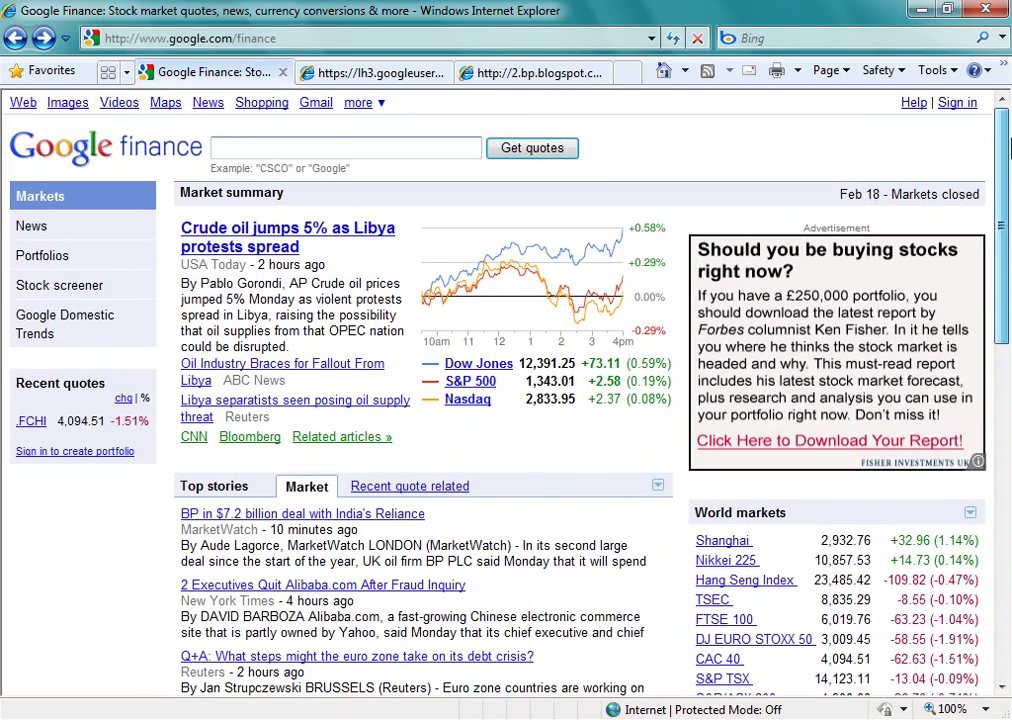
View the two open screenshots of the mobile versions of Google Finance and return to the Google Finance home page
click(402, 76)
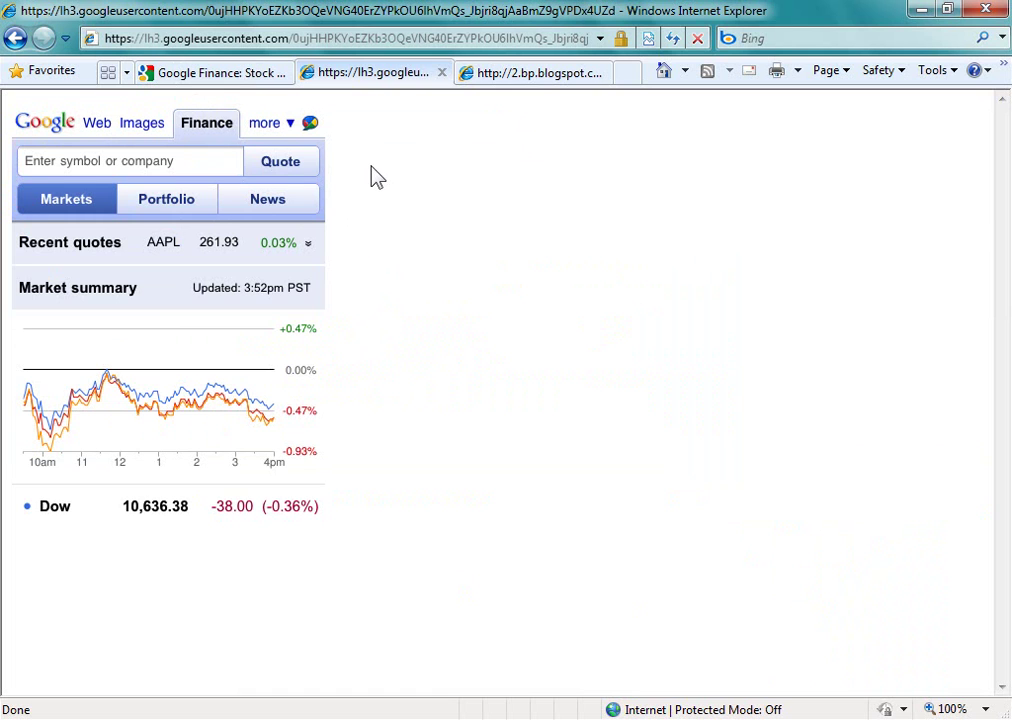
click(540, 80)
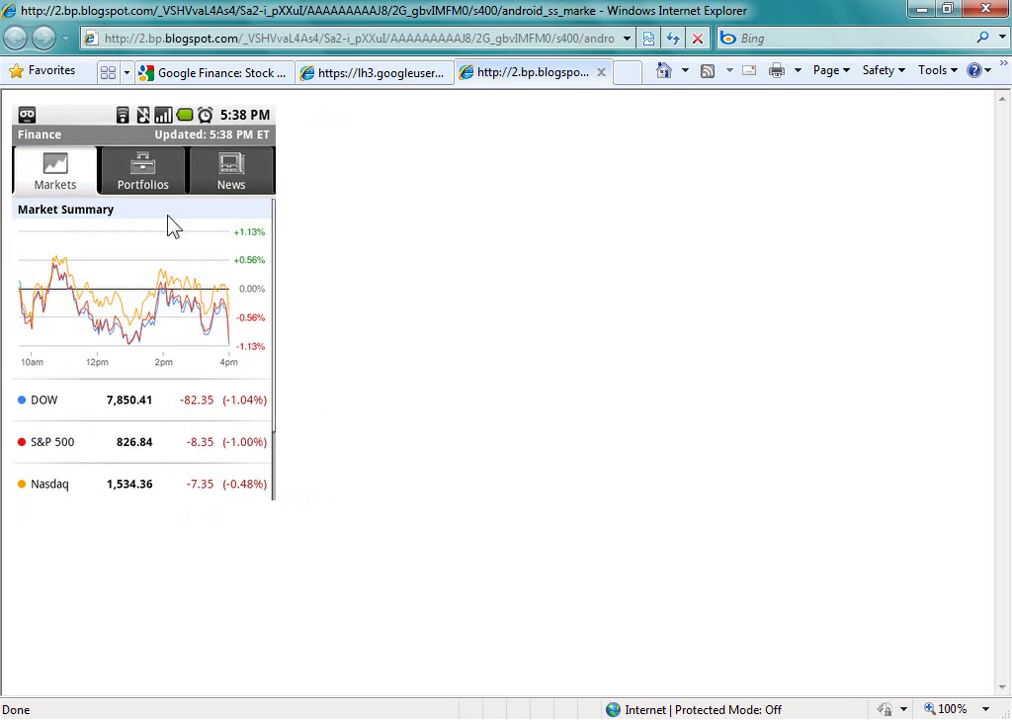
click(388, 78)
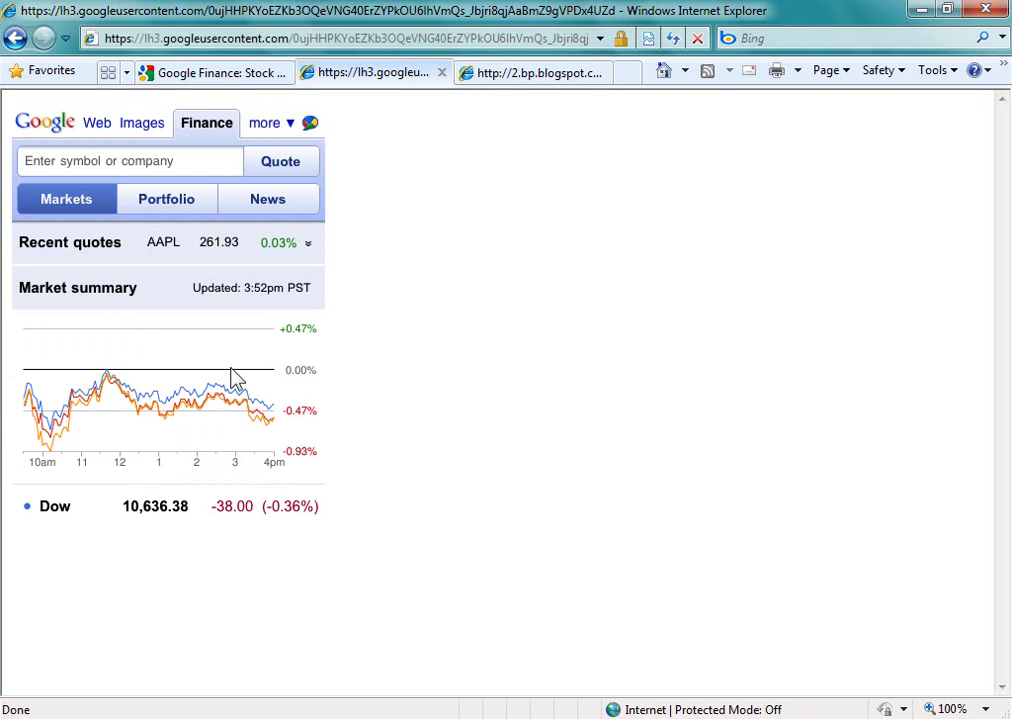
click(247, 80)
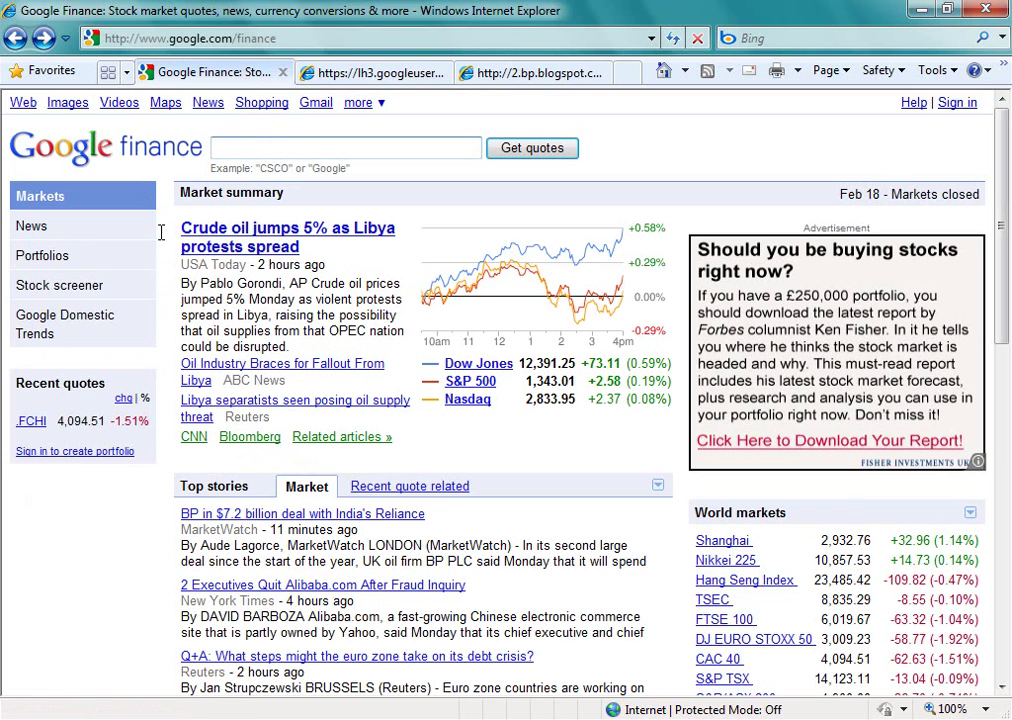
Open the Google Finance news page and look through the U.S. markets news stories
click(31, 228)
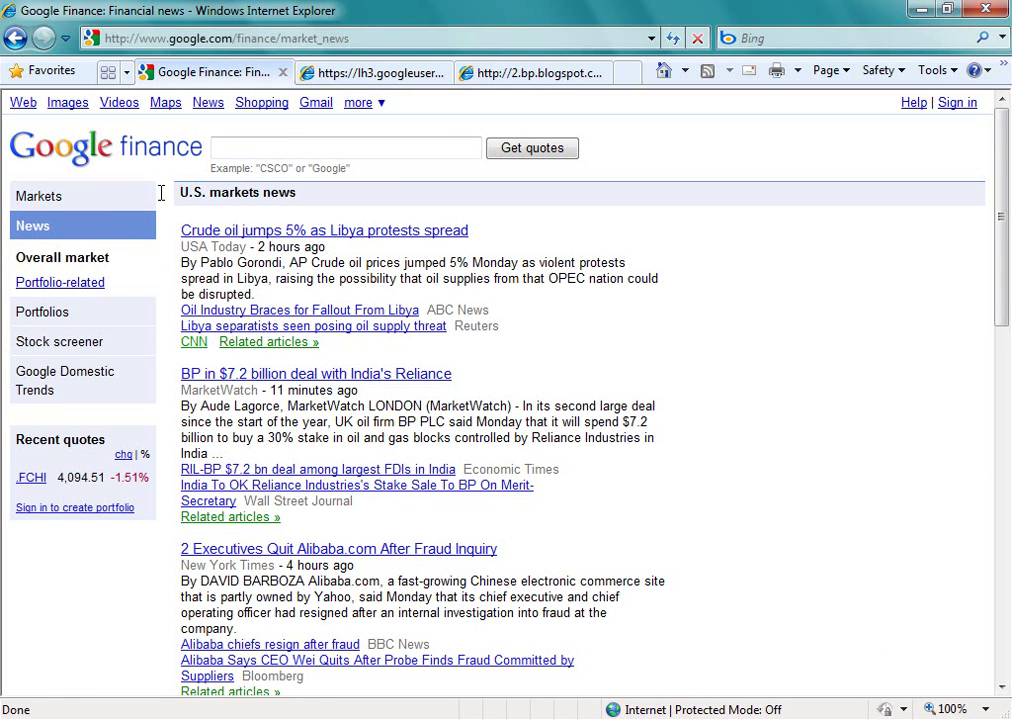
scroll(166, 194, down, 2)
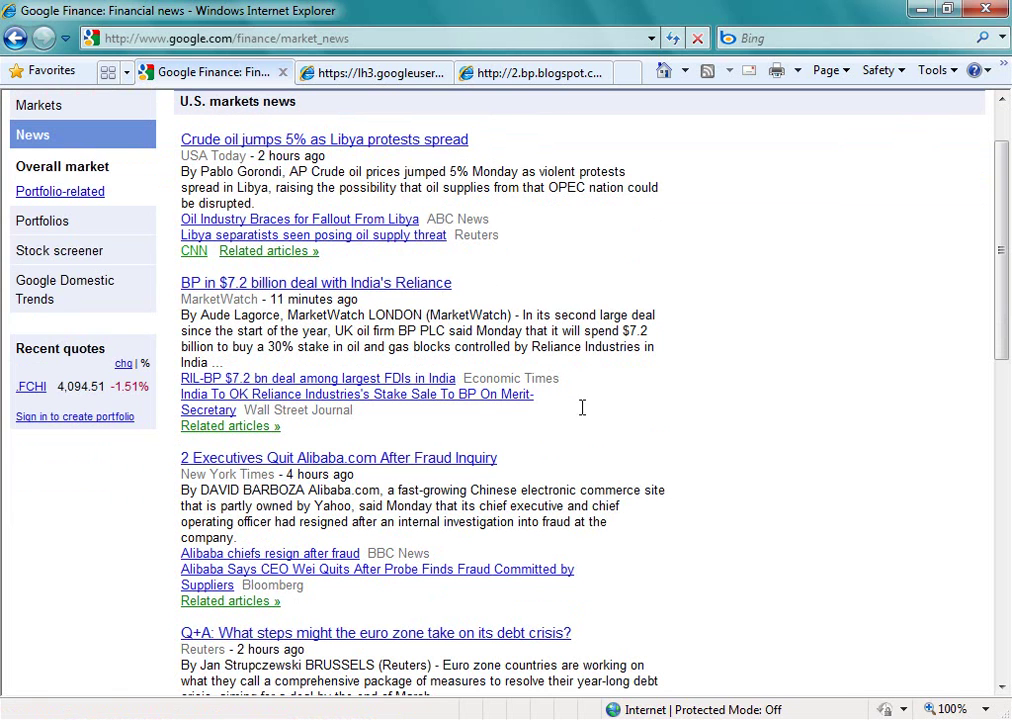
scroll(598, 370, down, 2)
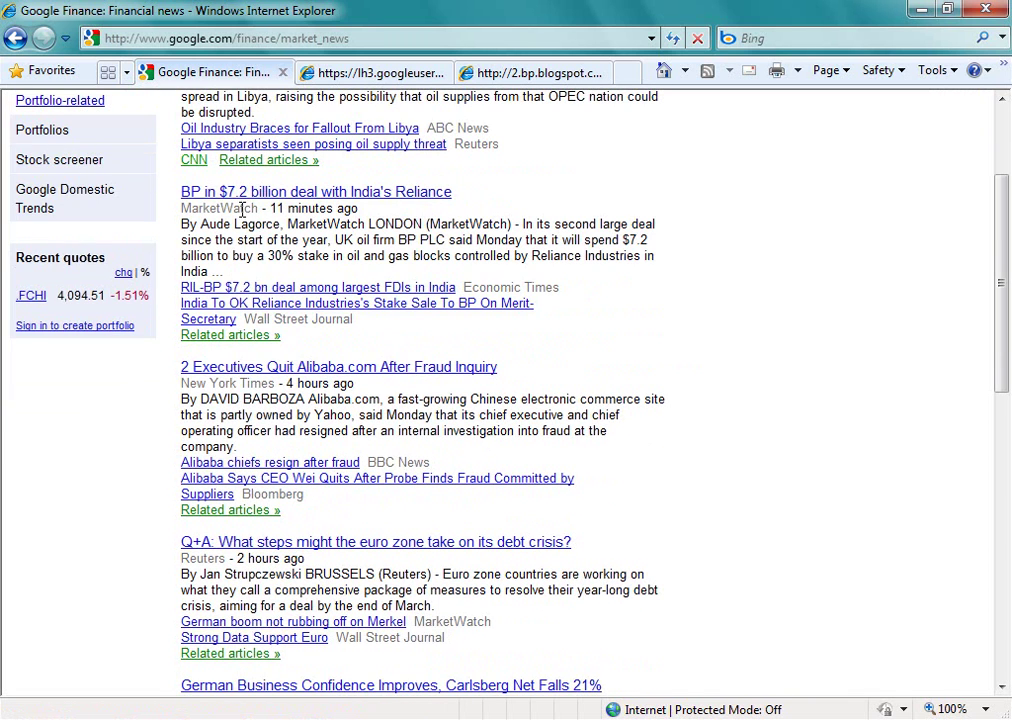
scroll(637, 464, up, 4)
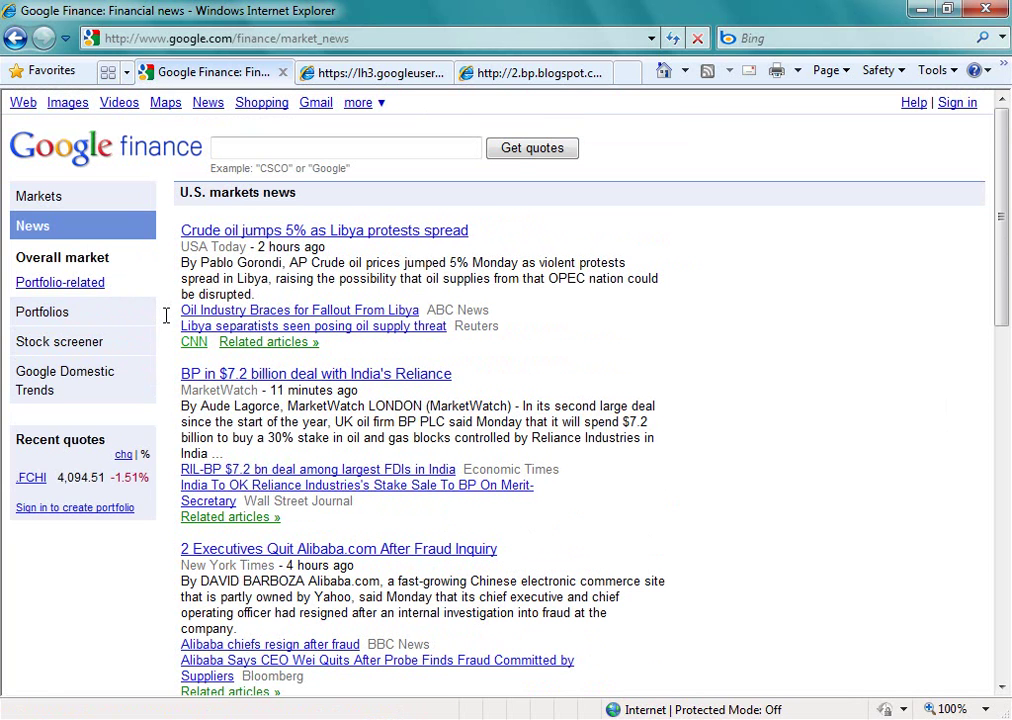
scroll(166, 316, down, 2)
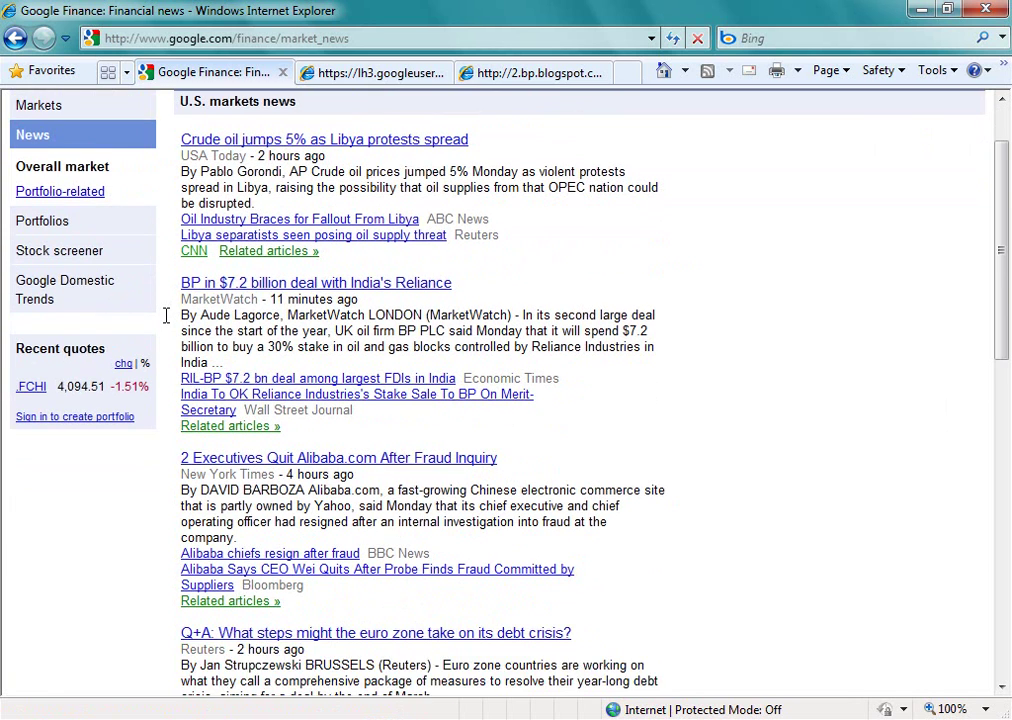
Open the stock screener and view the available exchange and sector choices, keeping all exchanges and all sectors
click(91, 256)
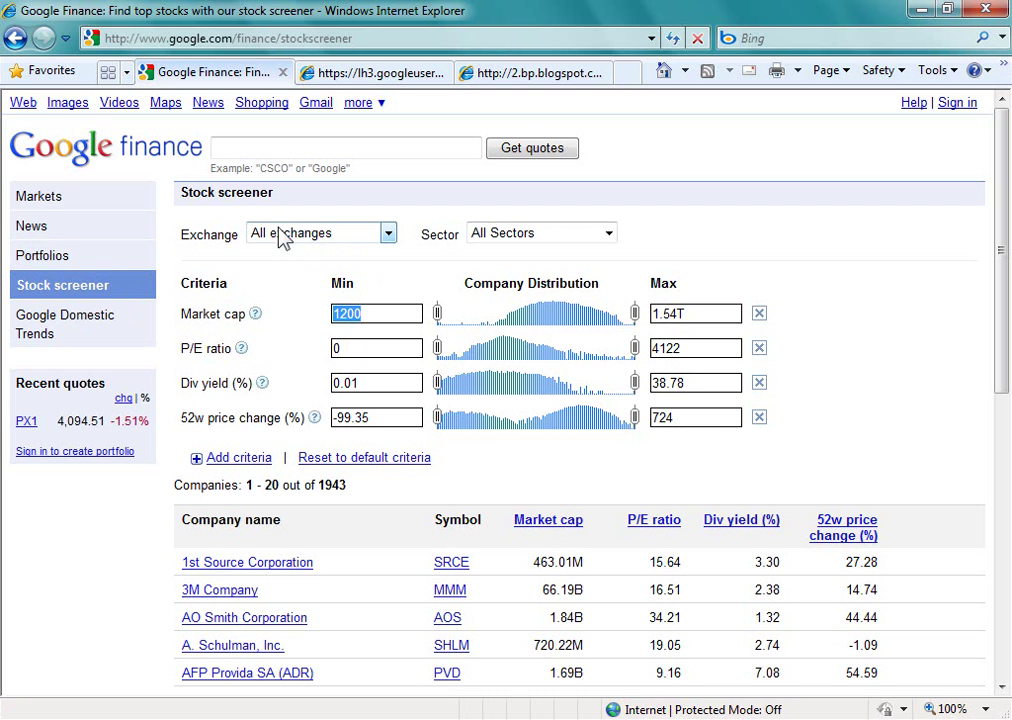
click(390, 236)
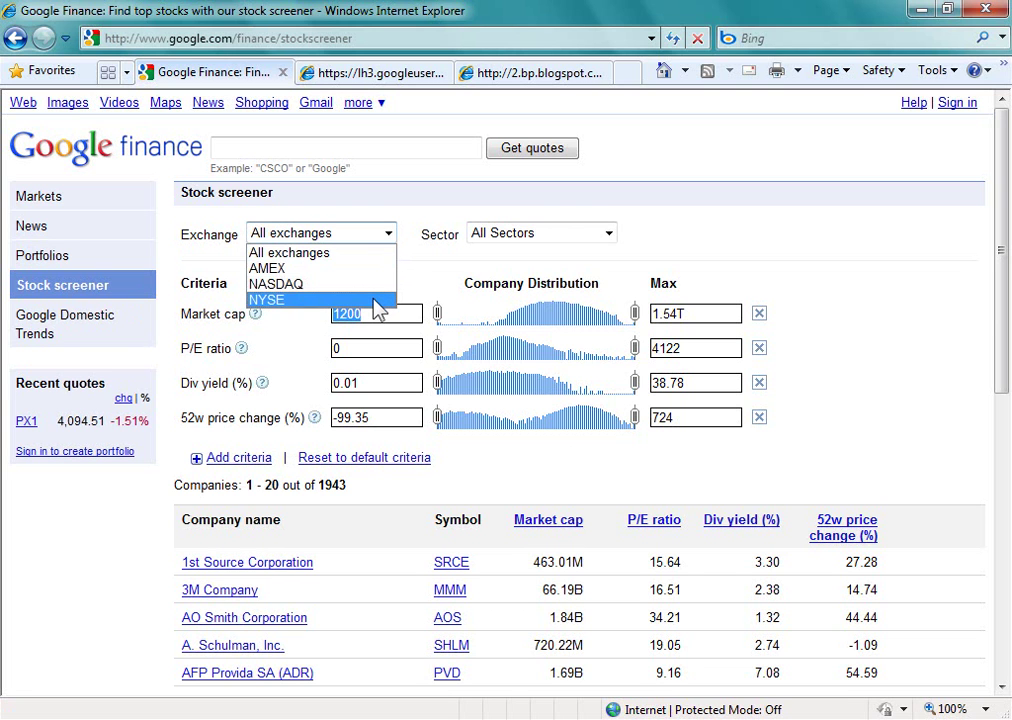
click(411, 244)
click(608, 233)
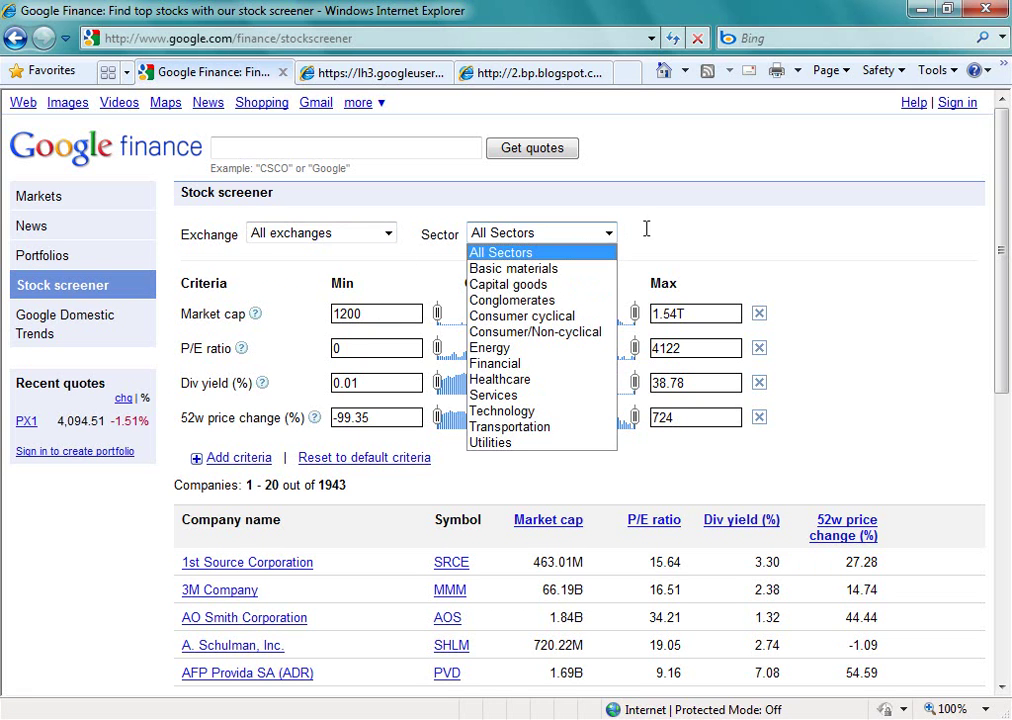
click(816, 240)
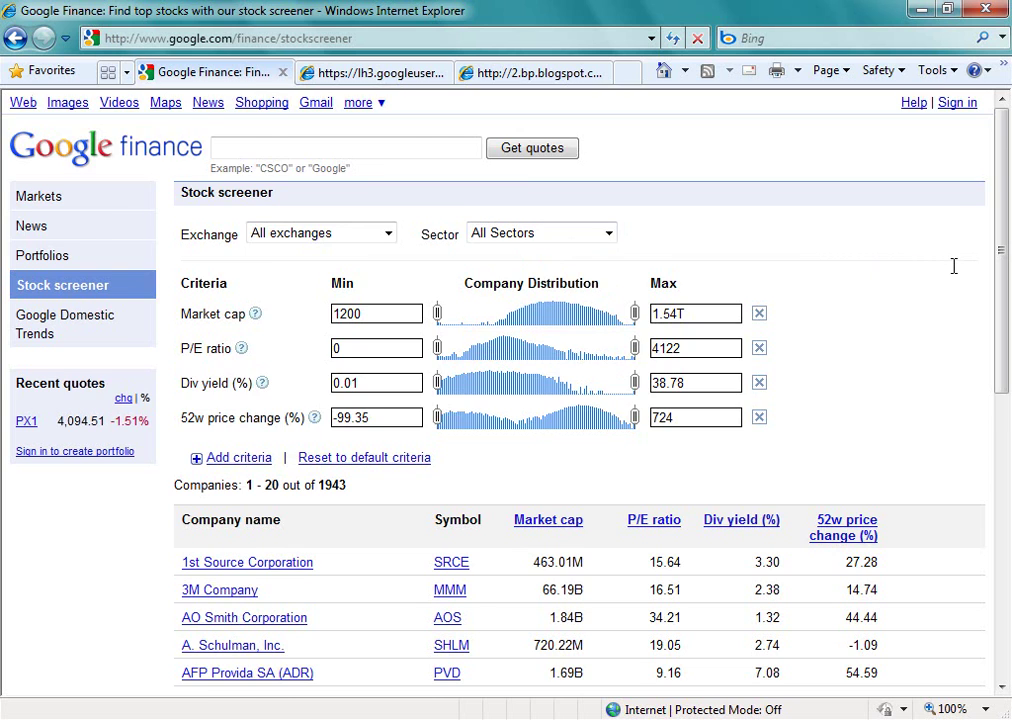
Add the 10y revenue growth rate from the Growth criteria to the stock screener and collapse the criteria chooser
scroll(950, 267, down, 2)
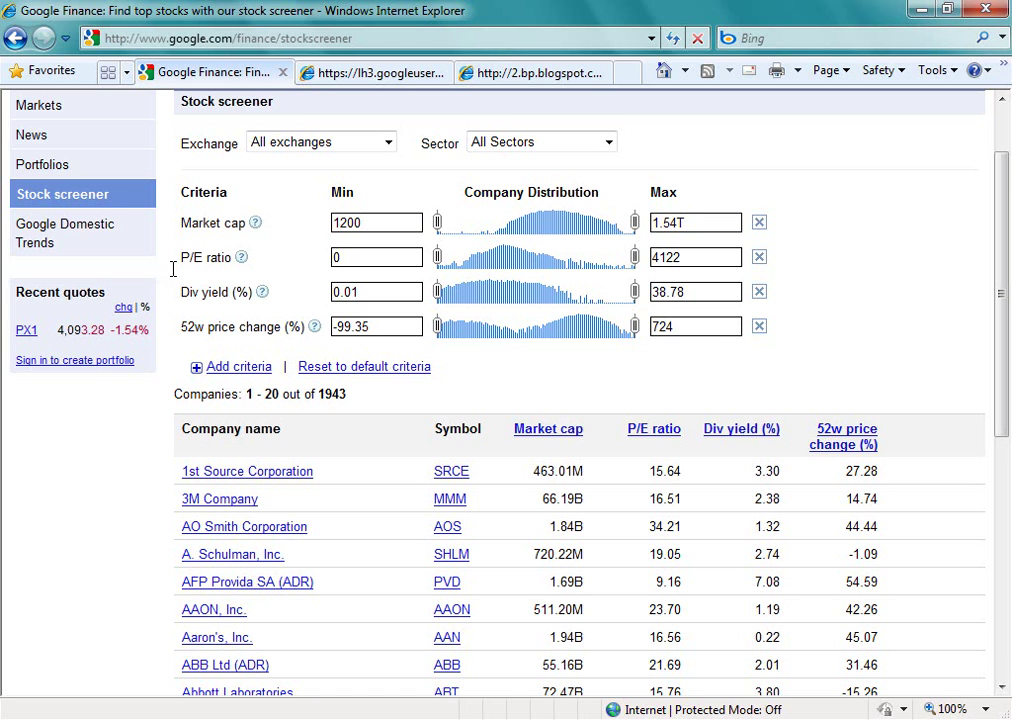
click(200, 374)
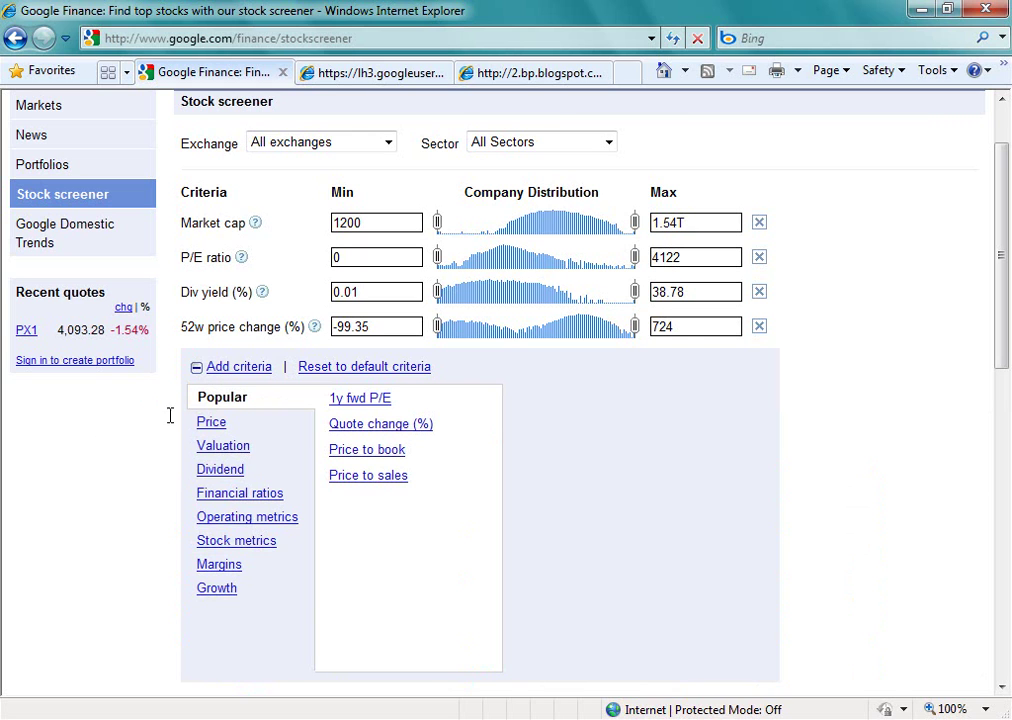
click(224, 590)
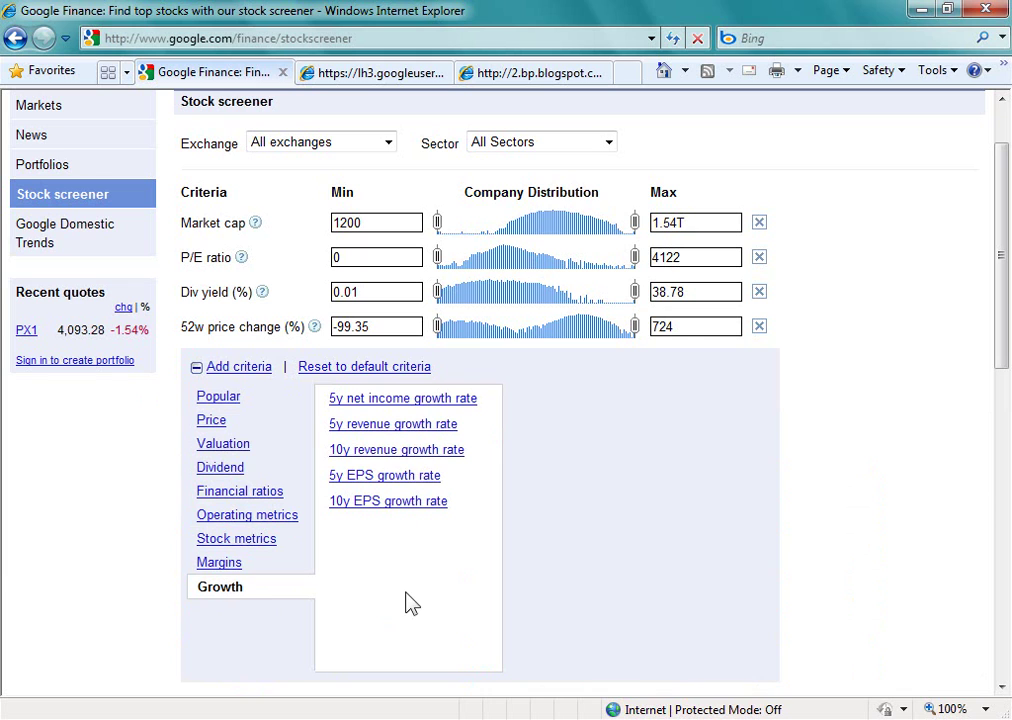
click(456, 455)
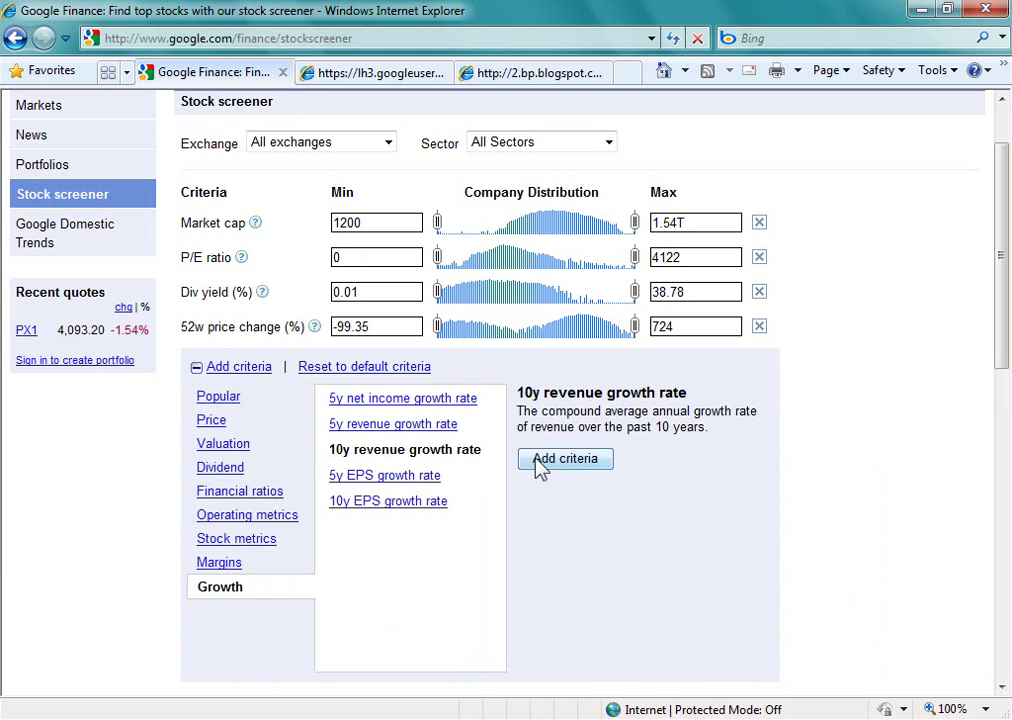
click(565, 459)
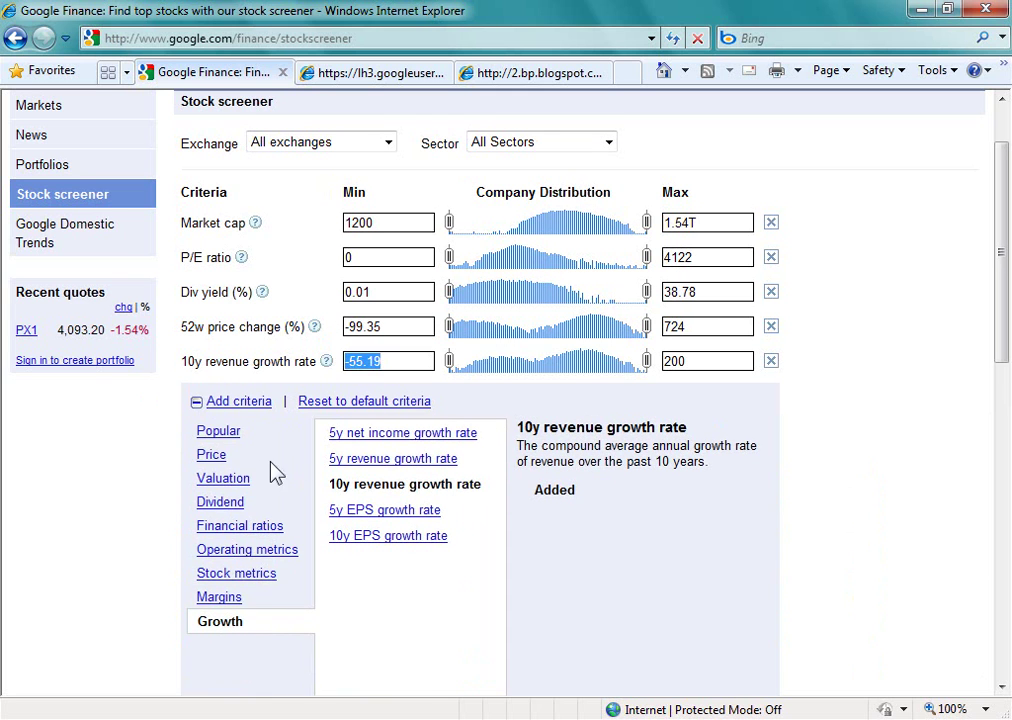
click(200, 404)
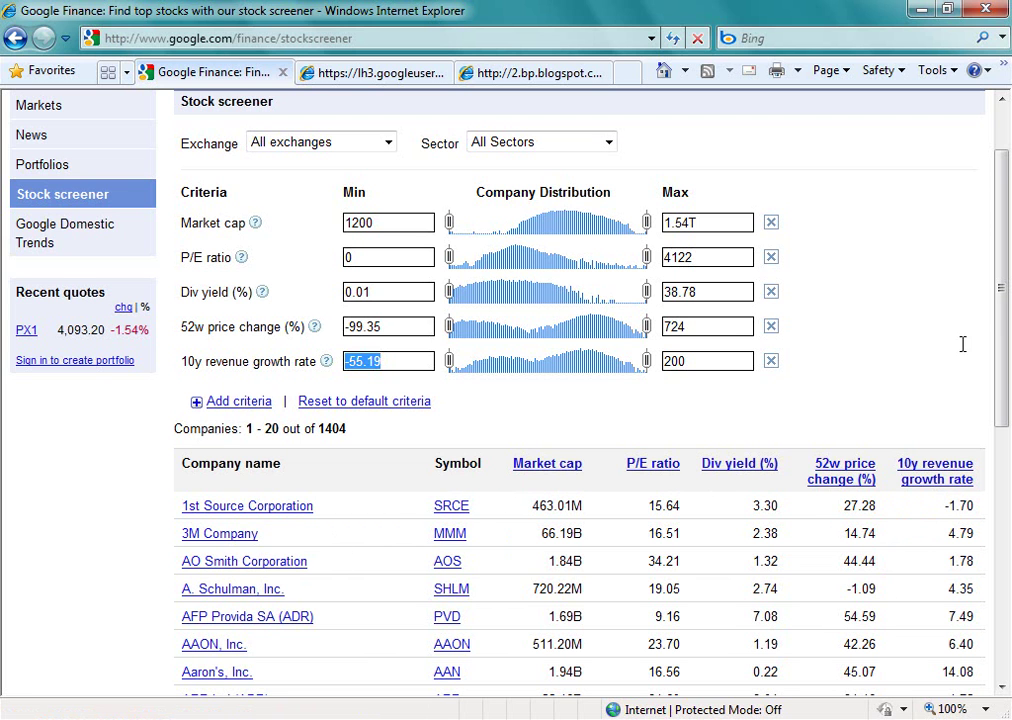
Look through the screener results down to the paging controls and view the rows-per-page choices, keeping 20 rows
drag(1003, 287, 1009, 528)
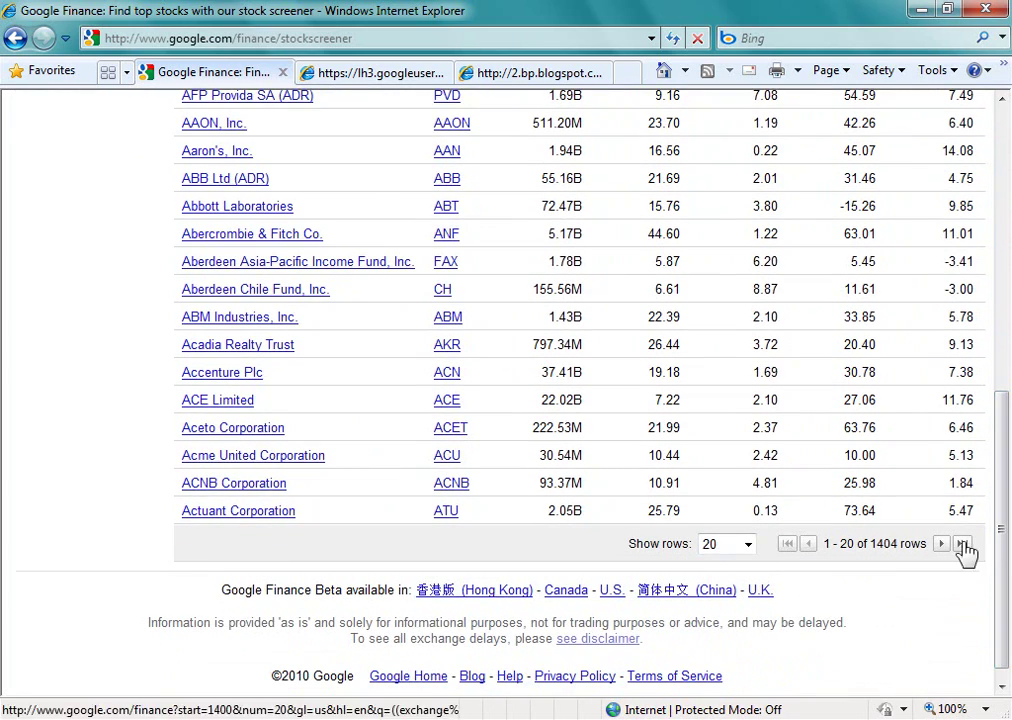
click(747, 544)
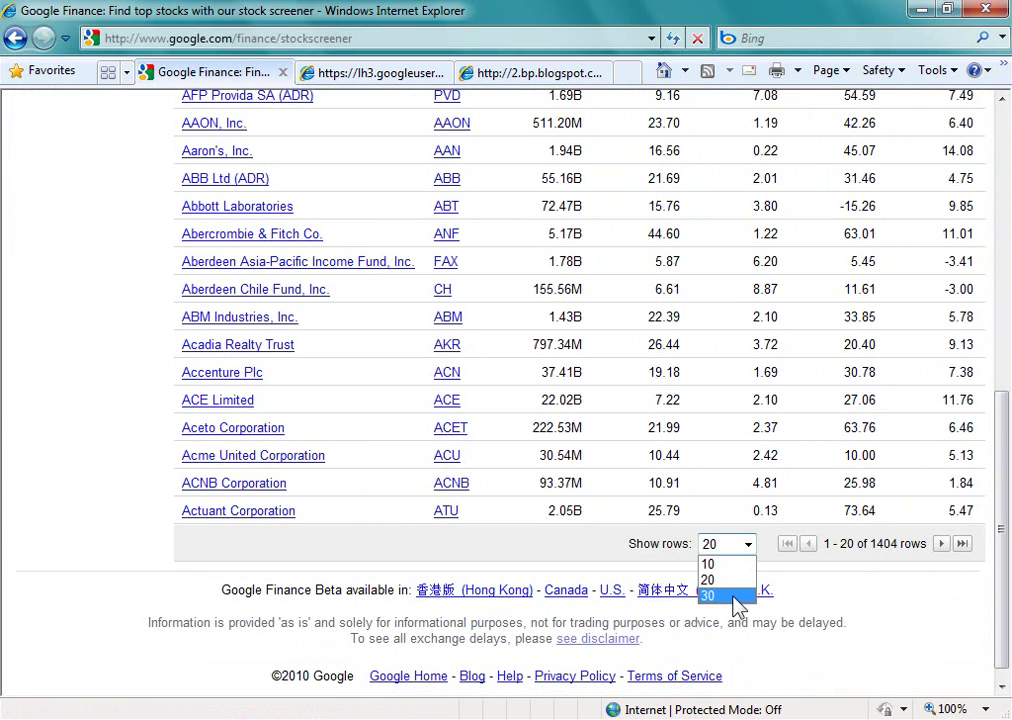
click(619, 567)
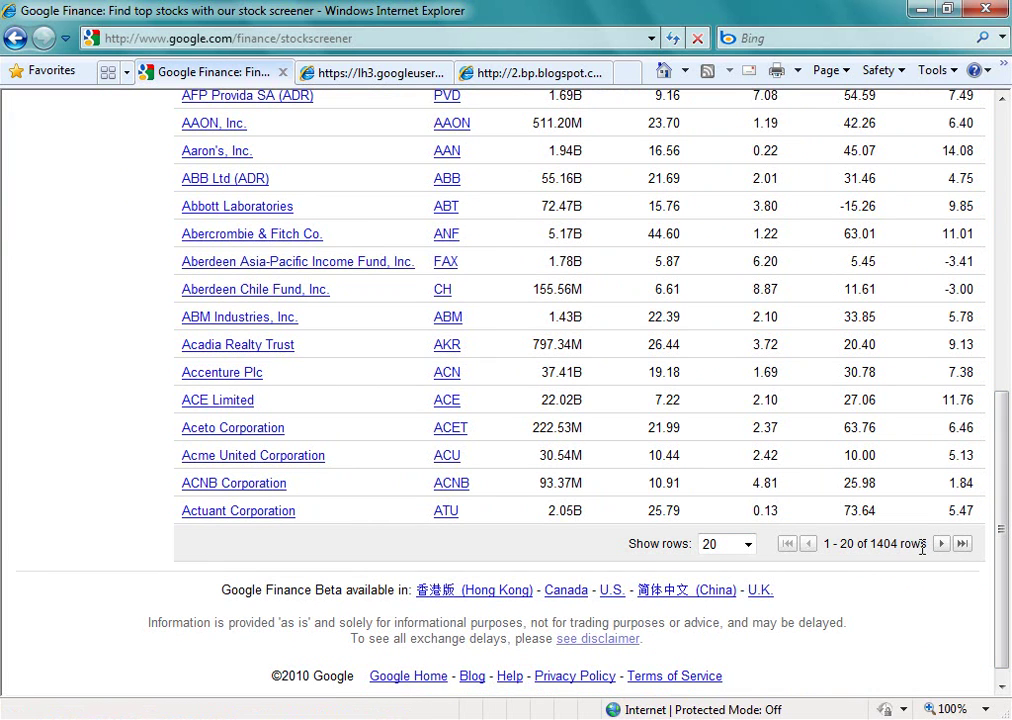
Lower the screener's maximum market cap to 186.66M using its distribution slider and look through the filtered companies
drag(1007, 542, 1006, 280)
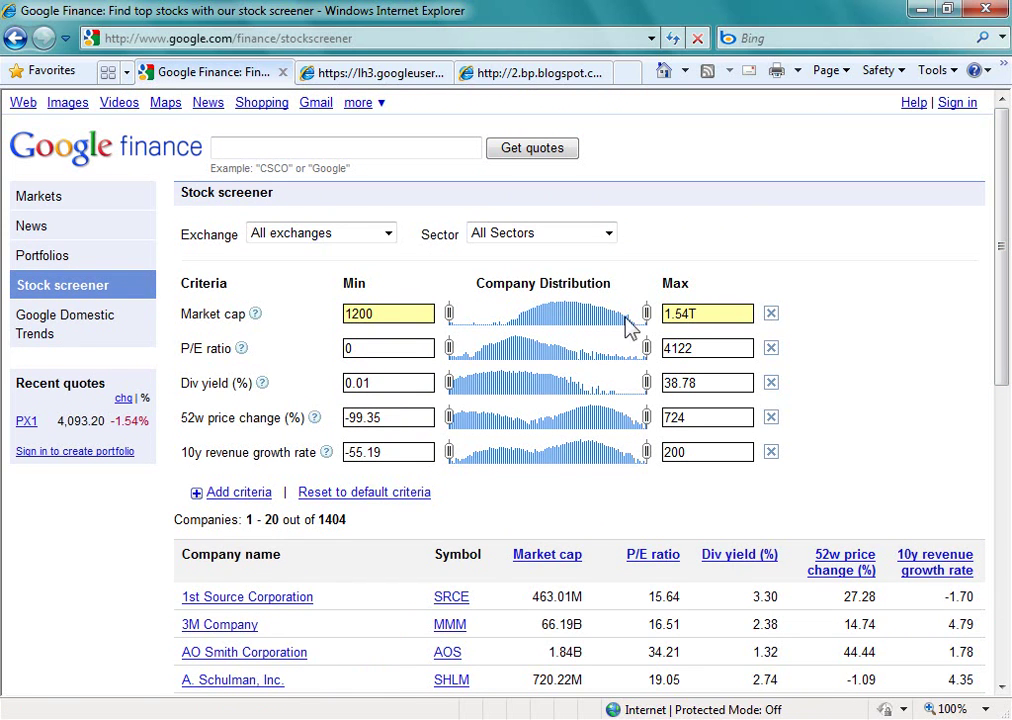
drag(645, 314, 562, 315)
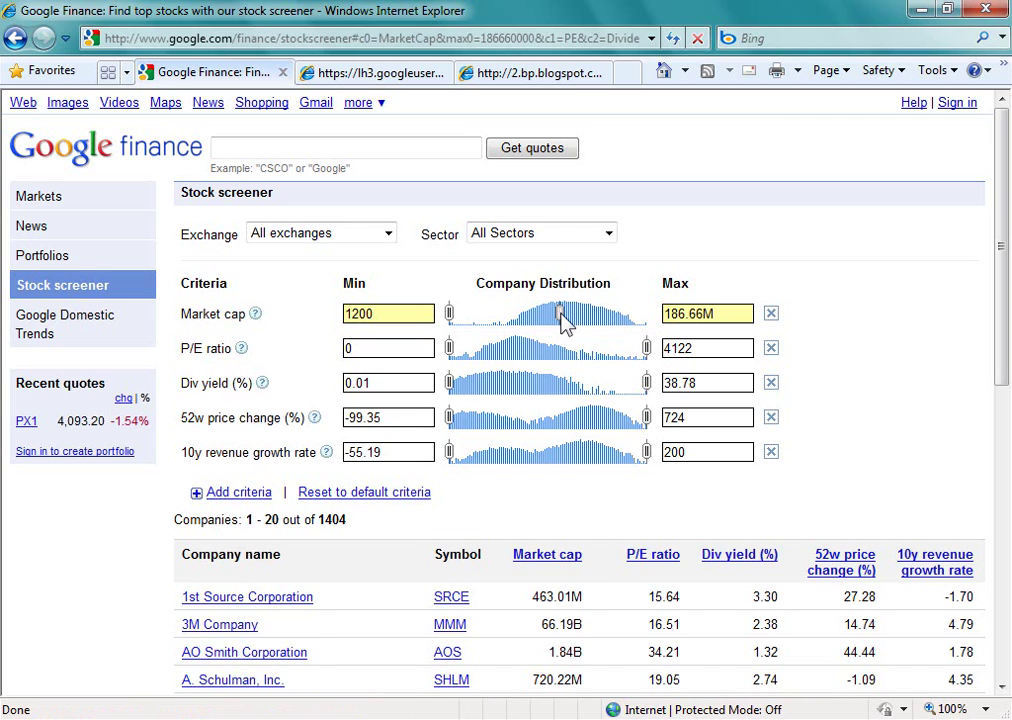
drag(1004, 266, 1010, 478)
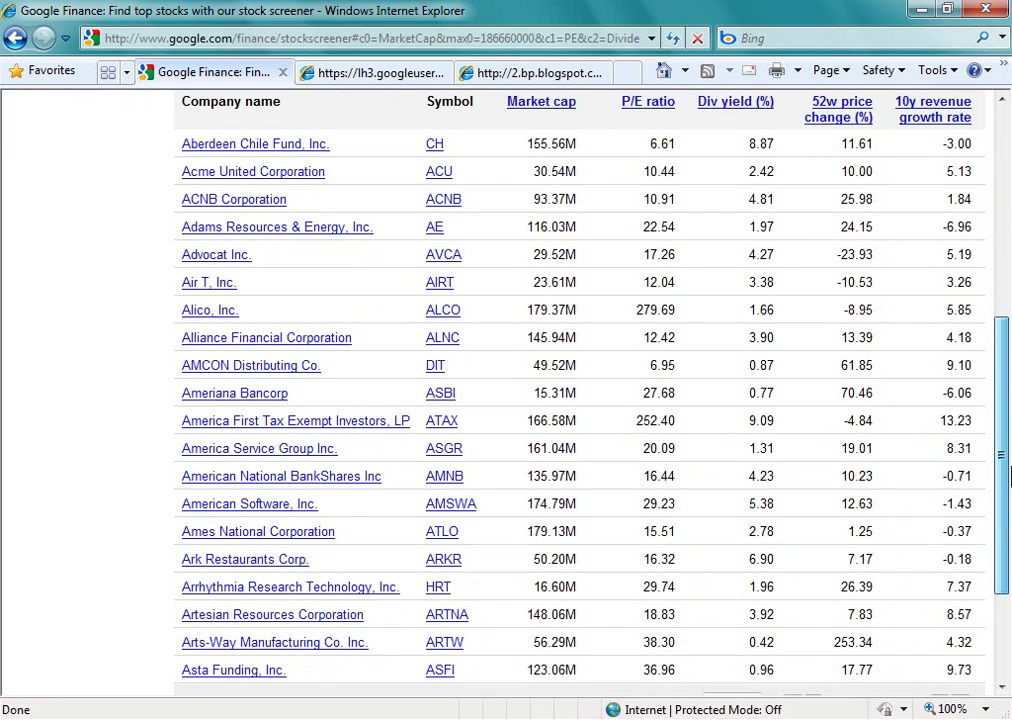
drag(1010, 478, 1010, 505)
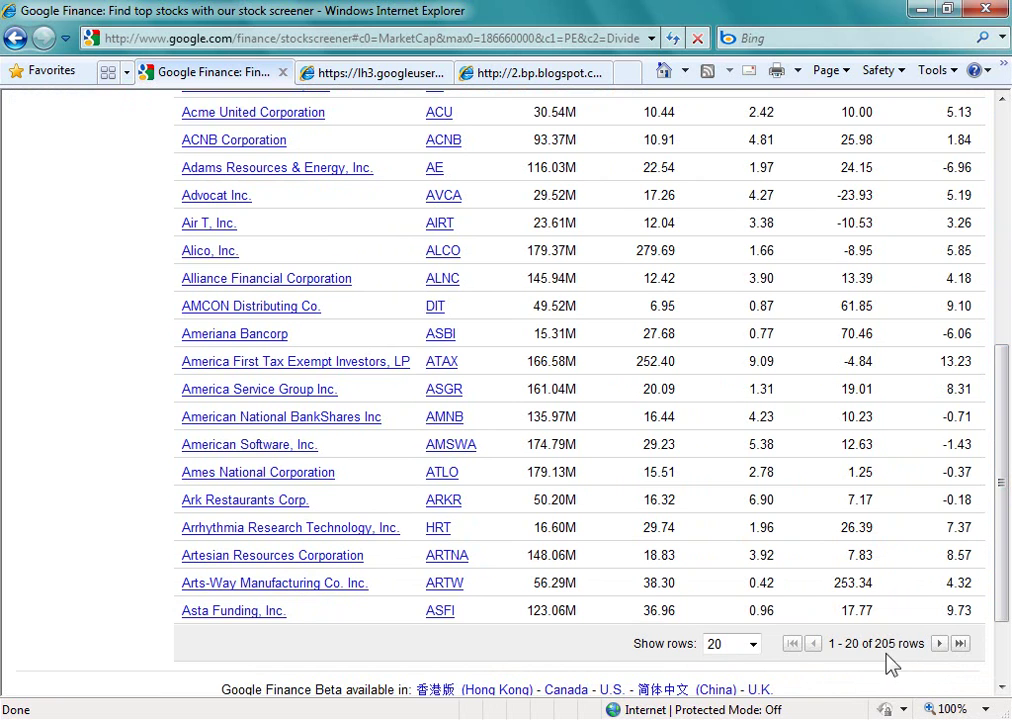
drag(1001, 571, 1010, 305)
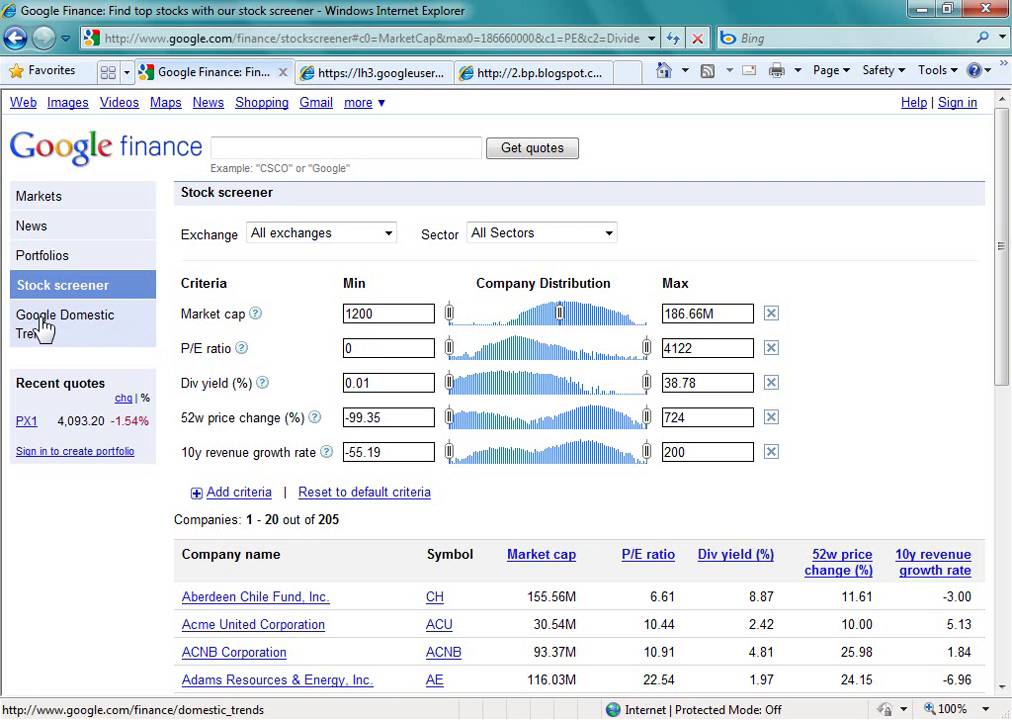
Open Google Domestic Trends and review the Google Retail Index and Google Auto Buyers Index example charts
click(98, 328)
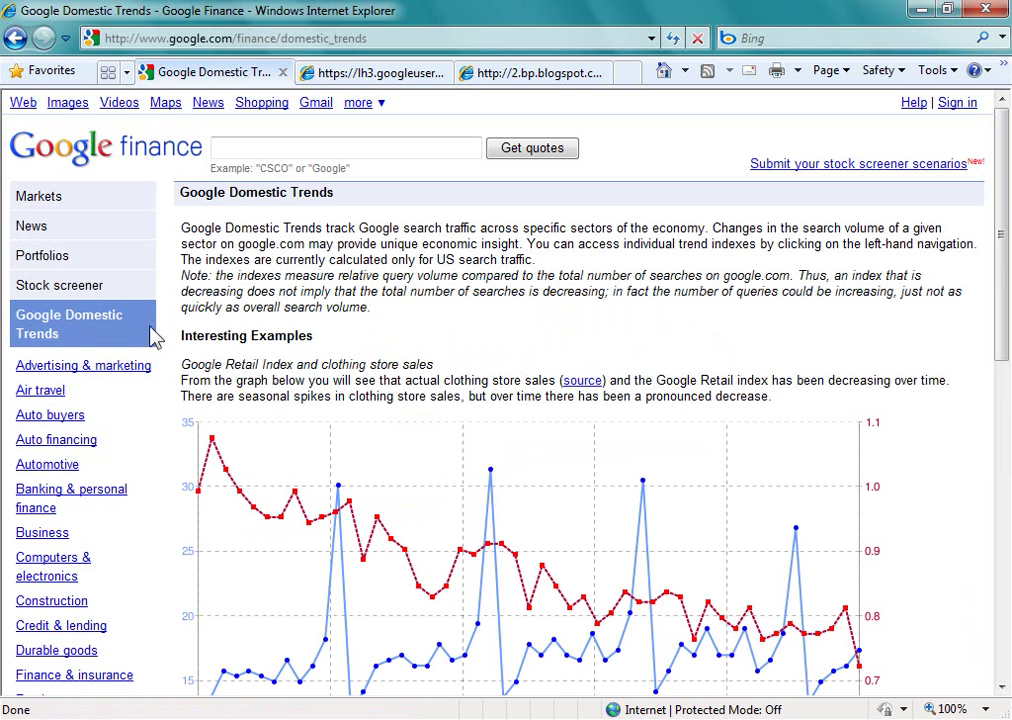
scroll(1008, 160, down, 2)
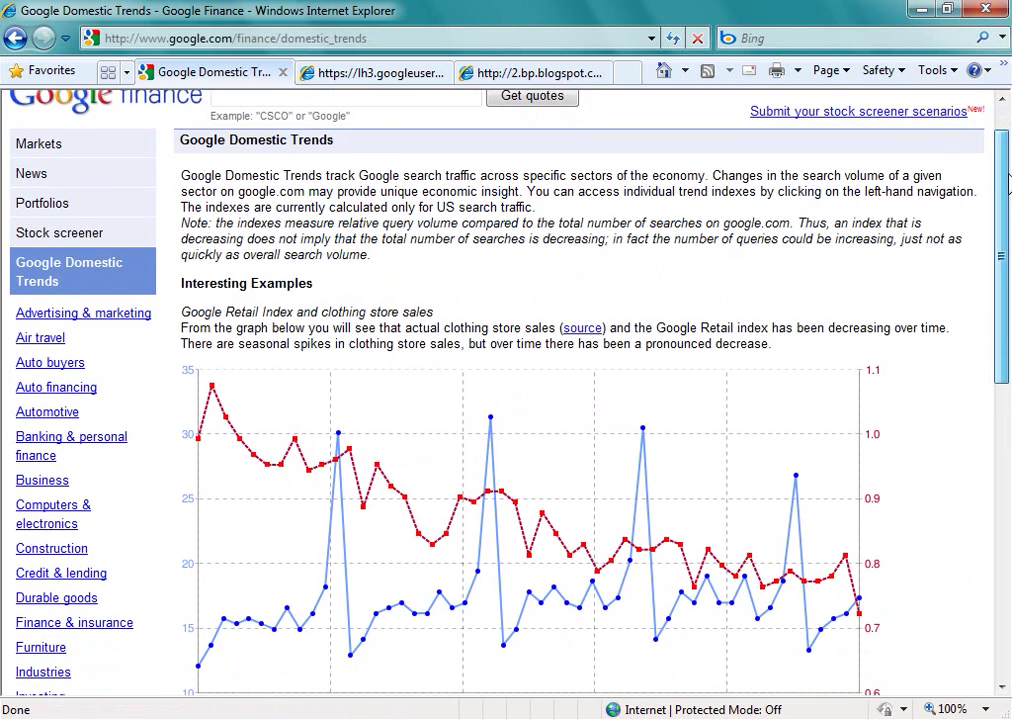
drag(1009, 200, 1009, 403)
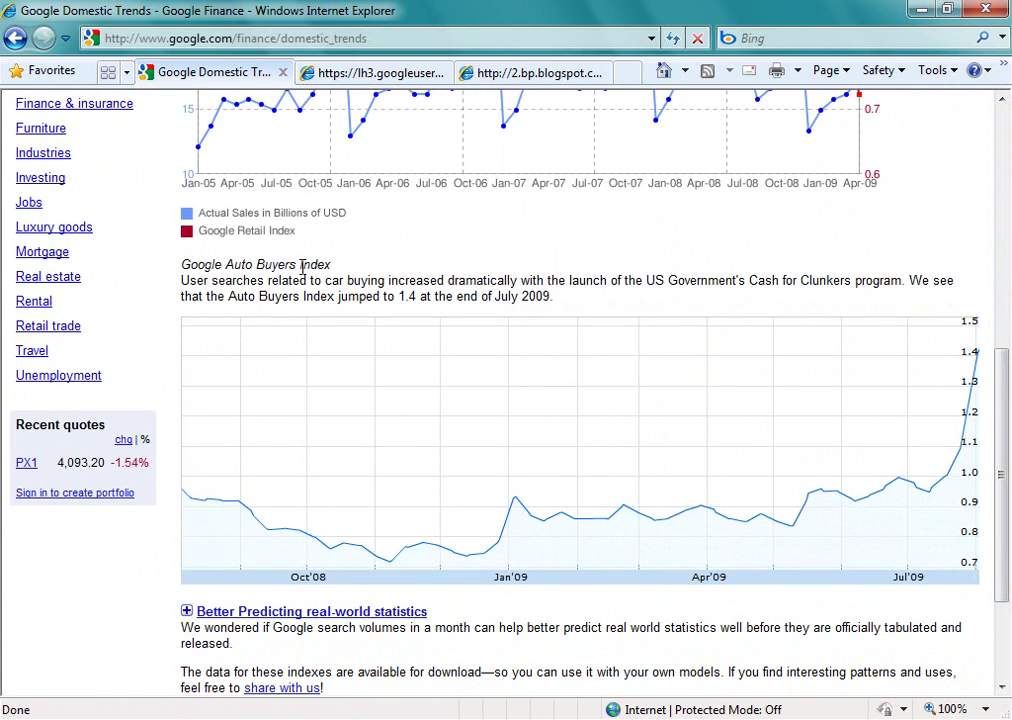
drag(1008, 420, 1010, 278)
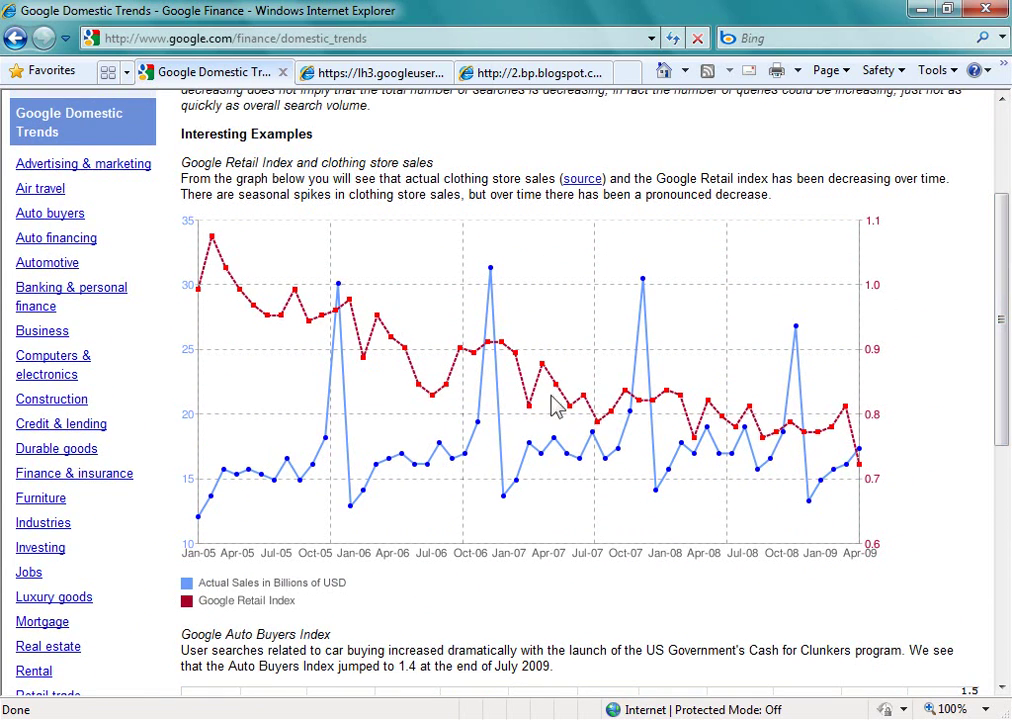
Open the Computers & electronics trend index and view its description and normal index chart
click(45, 366)
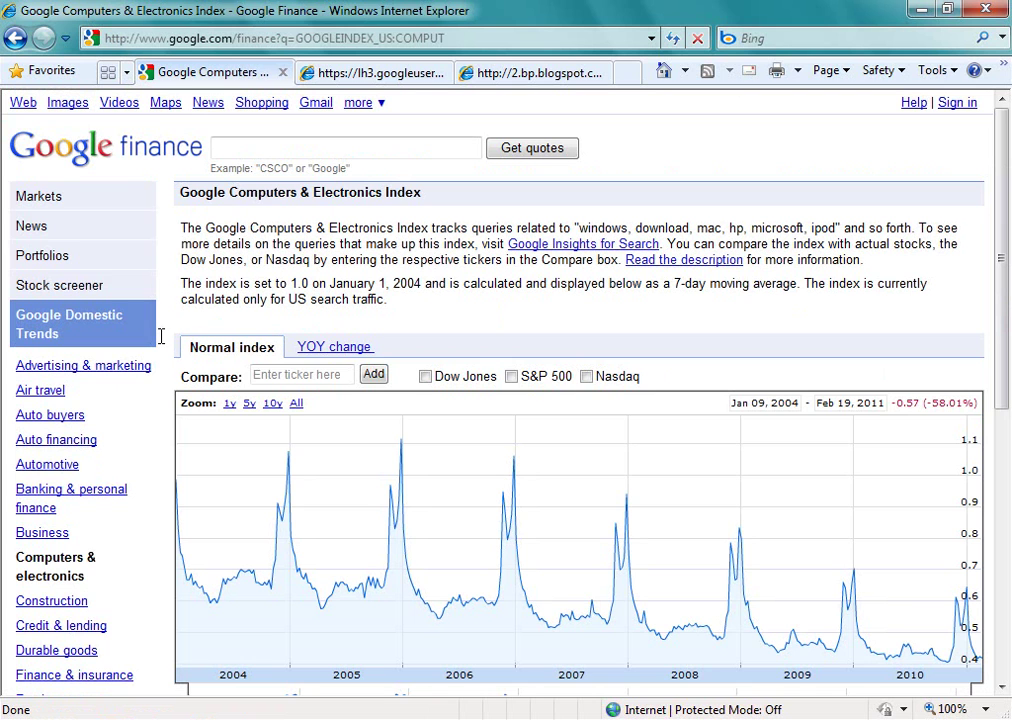
scroll(160, 336, down, 2)
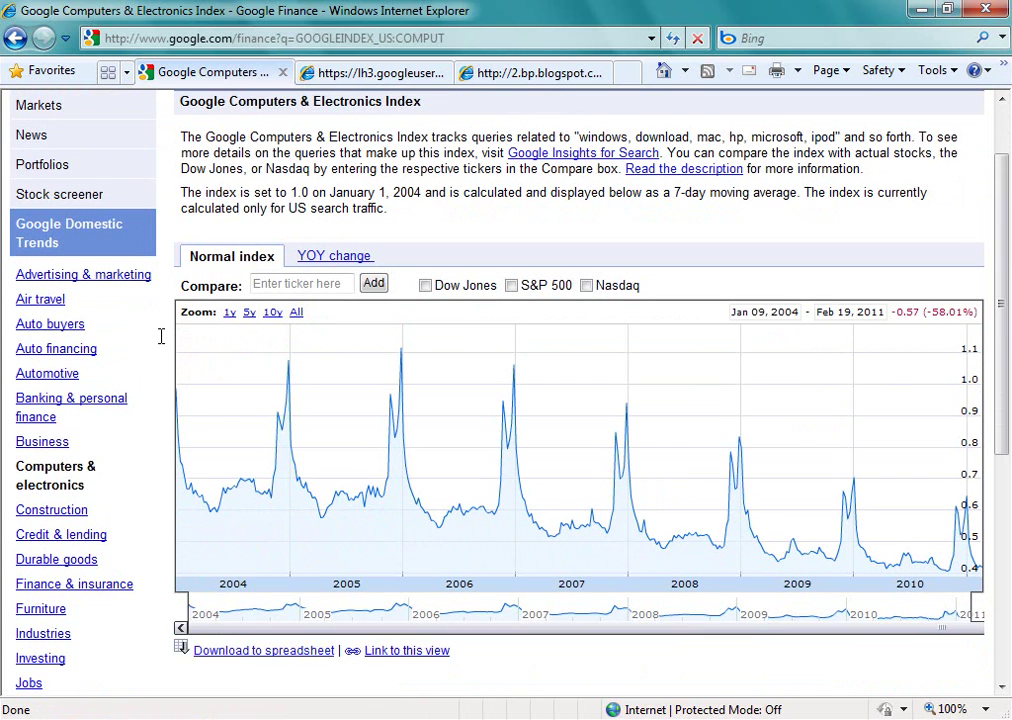
scroll(160, 336, down, 2)
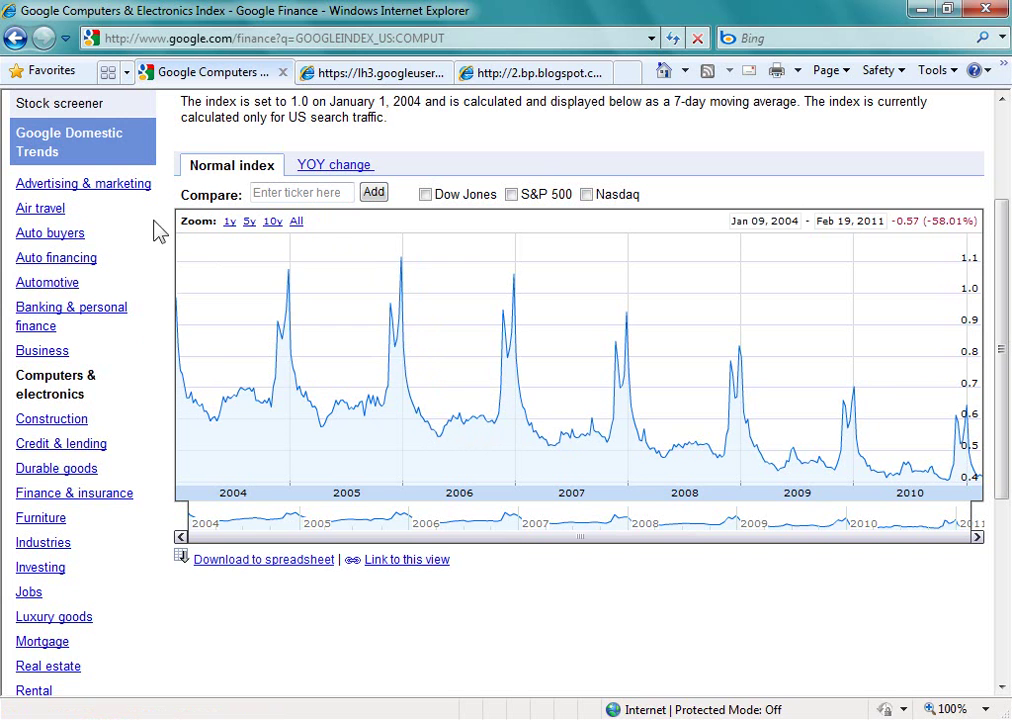
View the Computers & Electronics Index chart over 1-year, 5-year and 10-year ranges and return to the index description
click(229, 222)
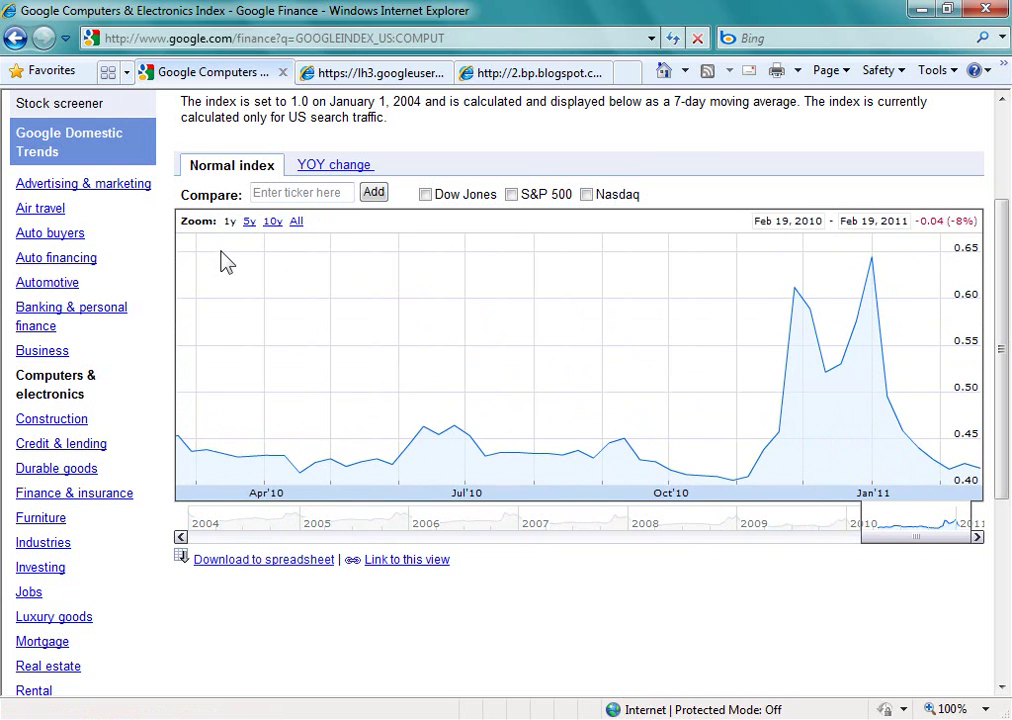
click(249, 222)
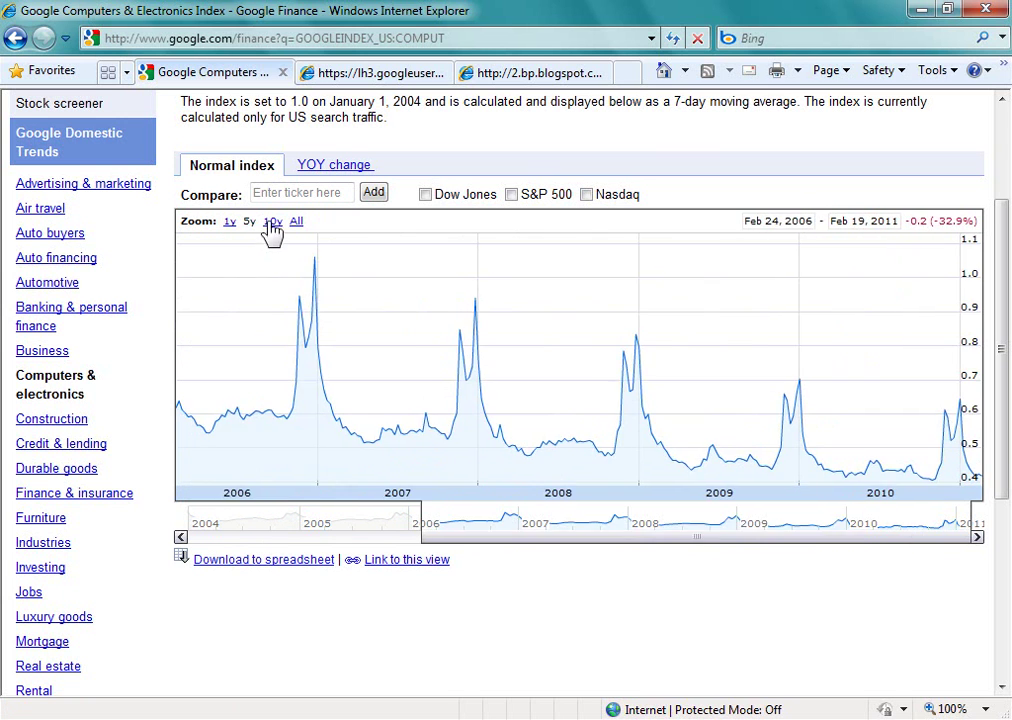
click(272, 222)
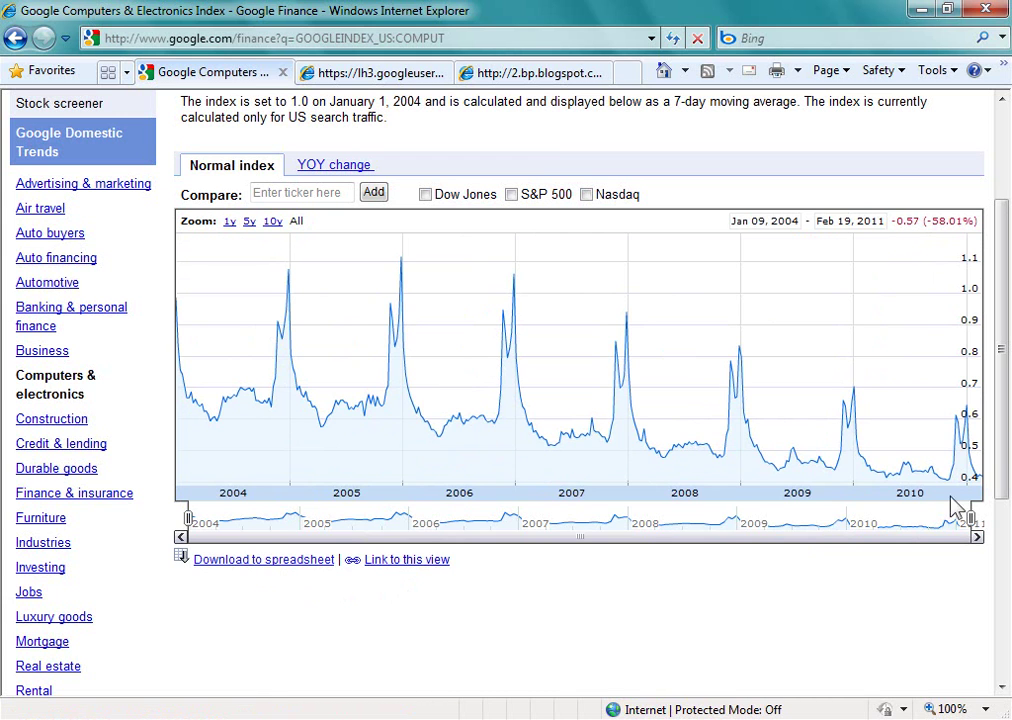
drag(1003, 420, 1008, 392)
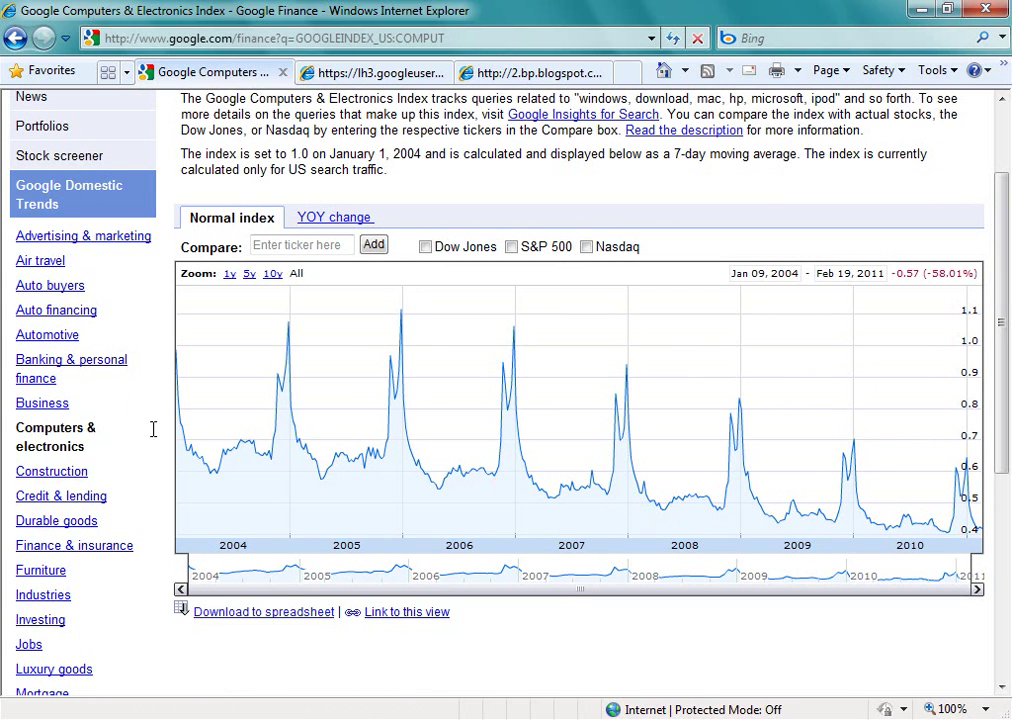
scroll(154, 441, up, 2)
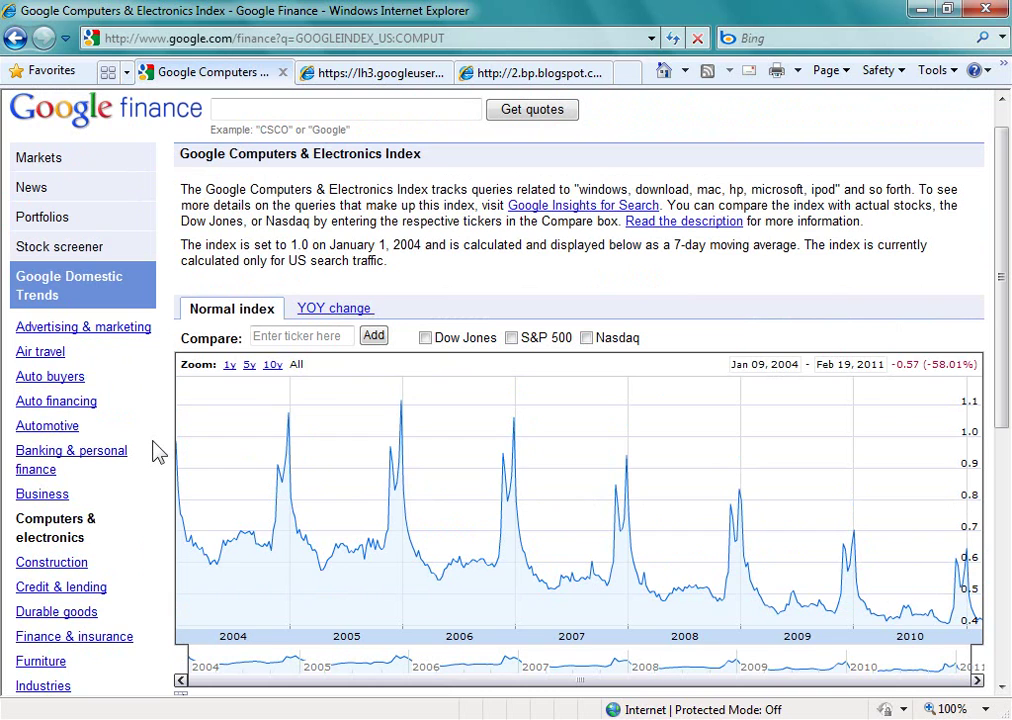